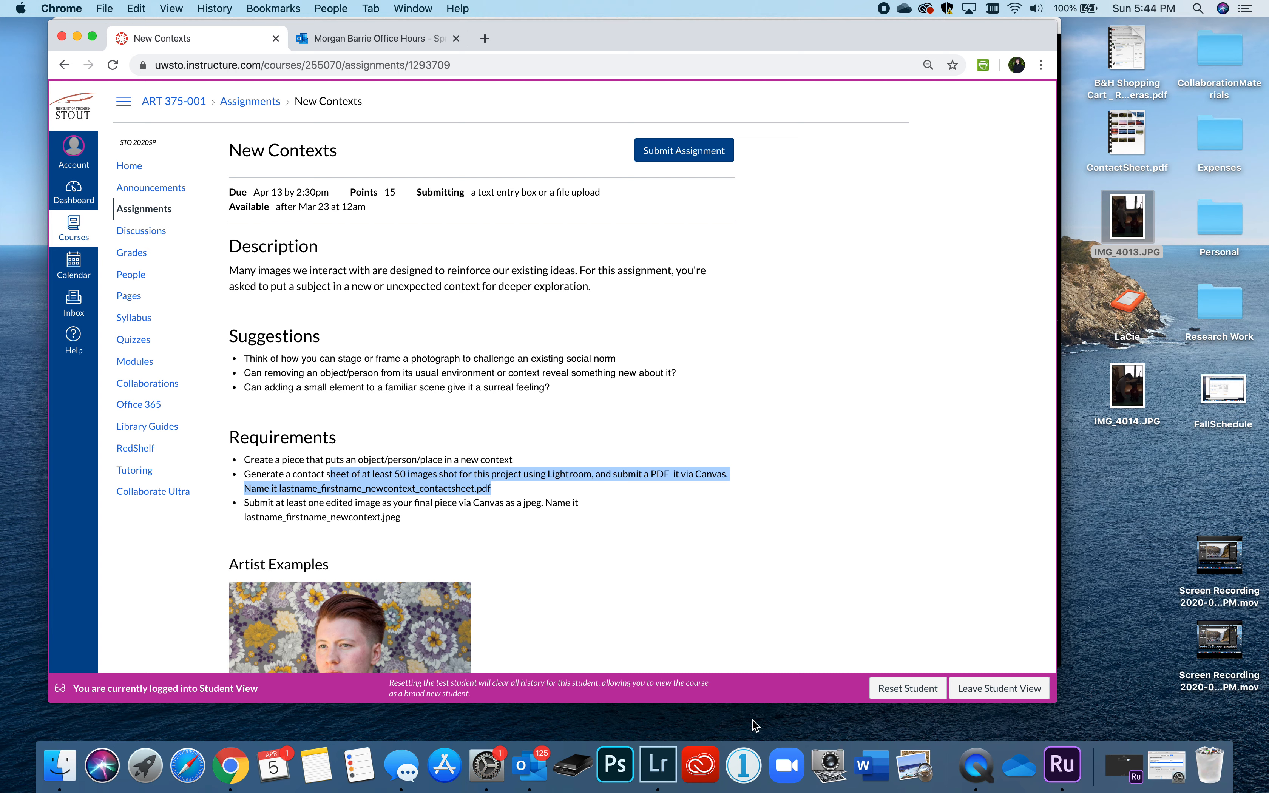
- Highlight the final-image submission requirement on the Canvas assignment page
{"action": "scroll", "coordinate": [625, 549], "scroll_direction": "down", "scroll_amount": 1}
{"action": "left_click", "coordinate": [389, 515]}
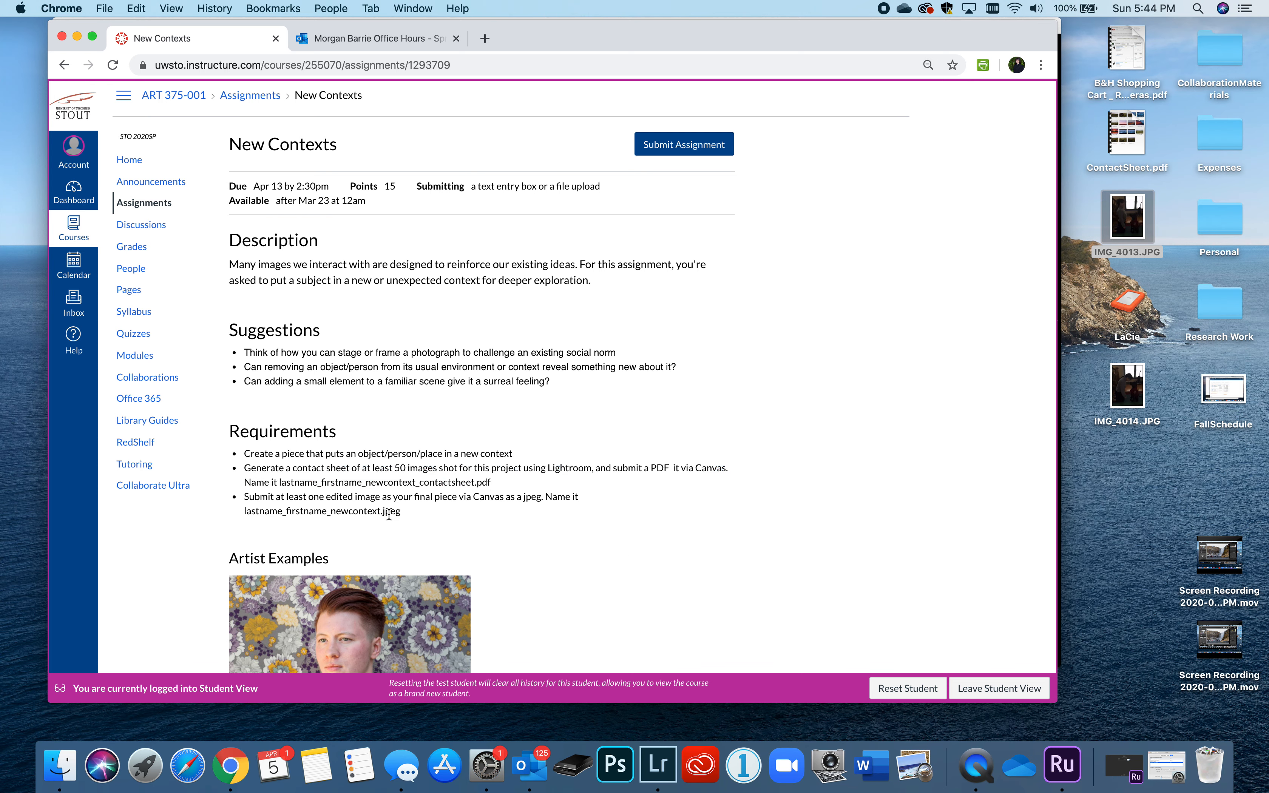
{"action": "left_click_drag", "start_coordinate": [388, 516], "coordinate": [260, 493]}
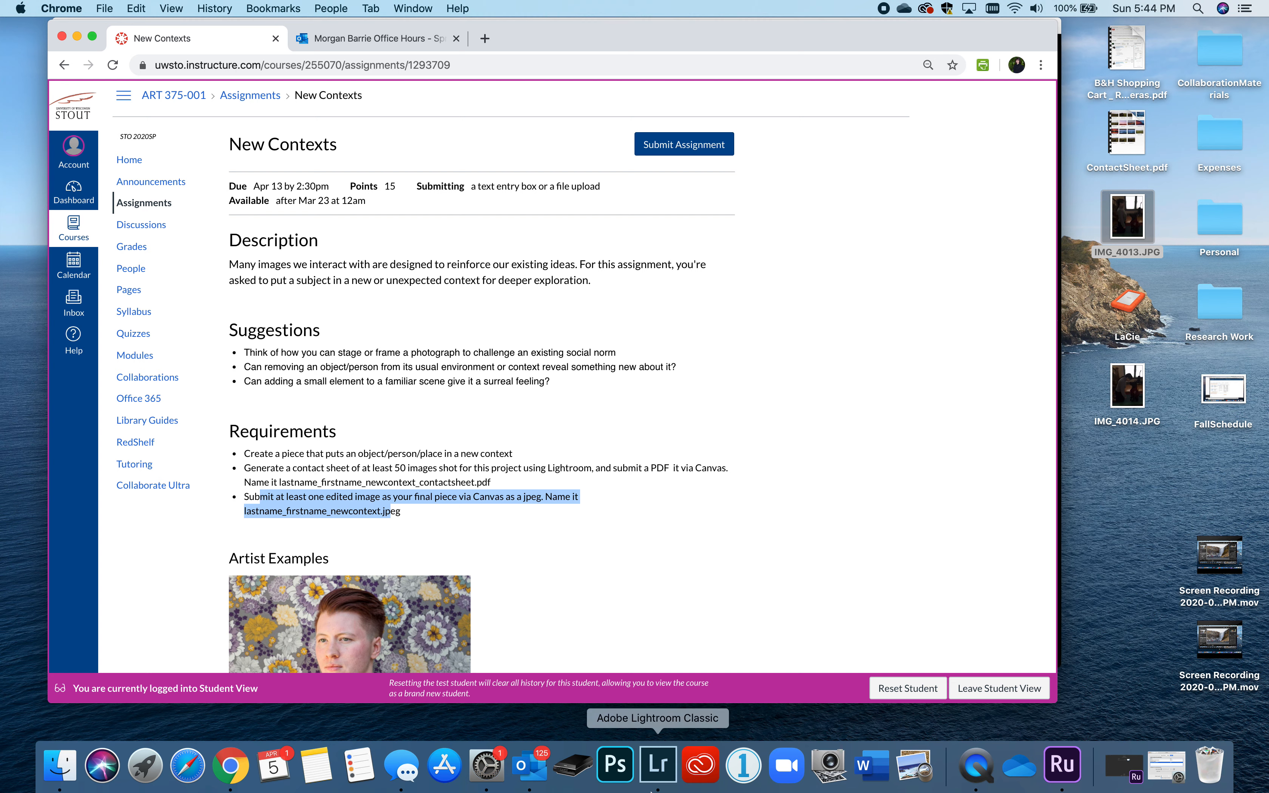
- Bring Lightroom forward, enlarge its window, and display the New Contexts collection
{"action": "left_click", "coordinate": [658, 766]}
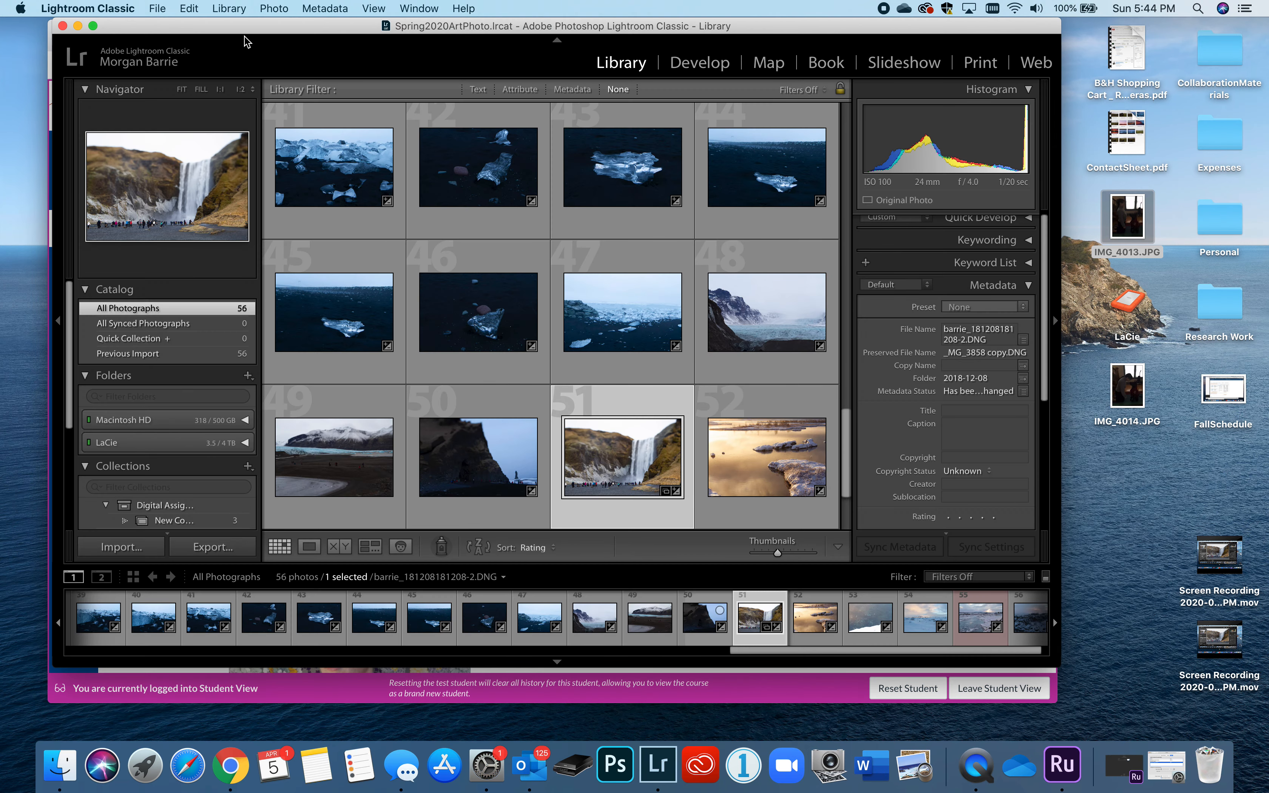
{"action": "left_click_drag", "start_coordinate": [187, 38], "coordinate": [172, 40]}
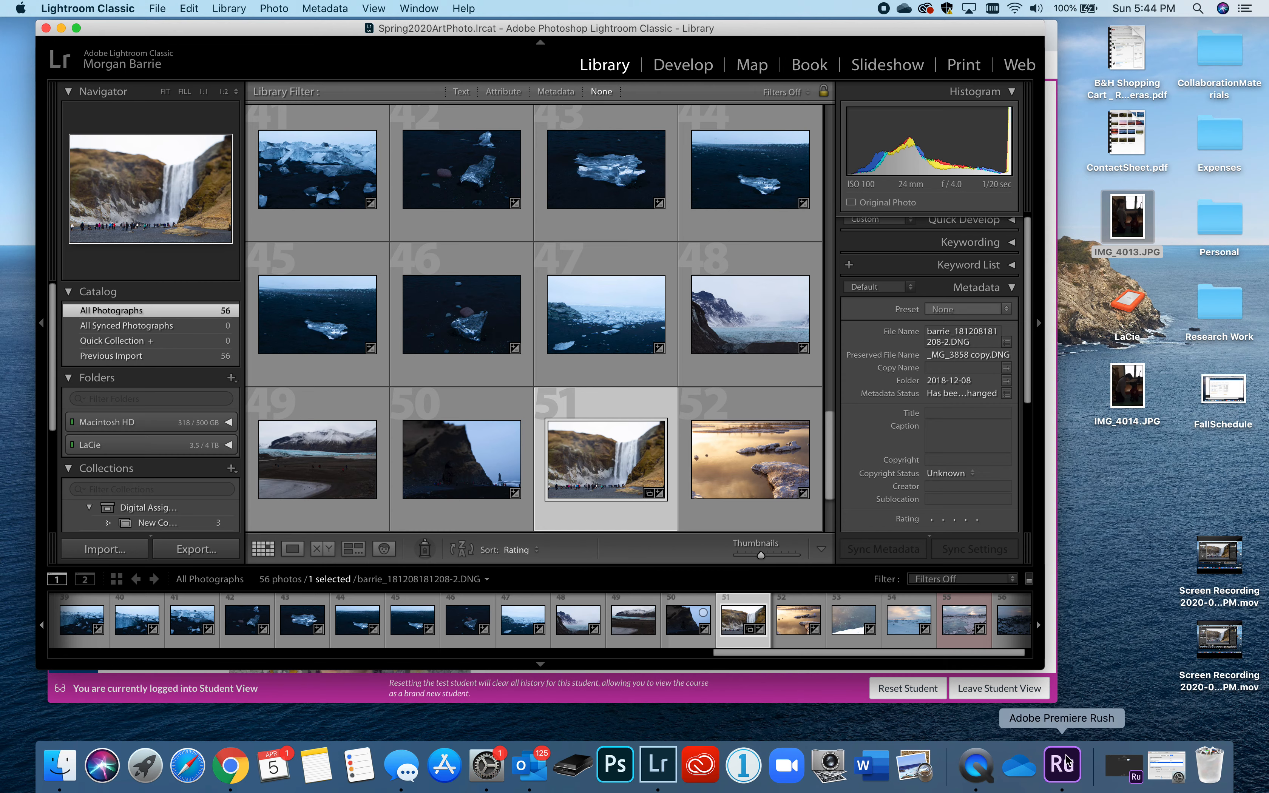
{"action": "left_click_drag", "start_coordinate": [1047, 675], "coordinate": [1132, 755]}
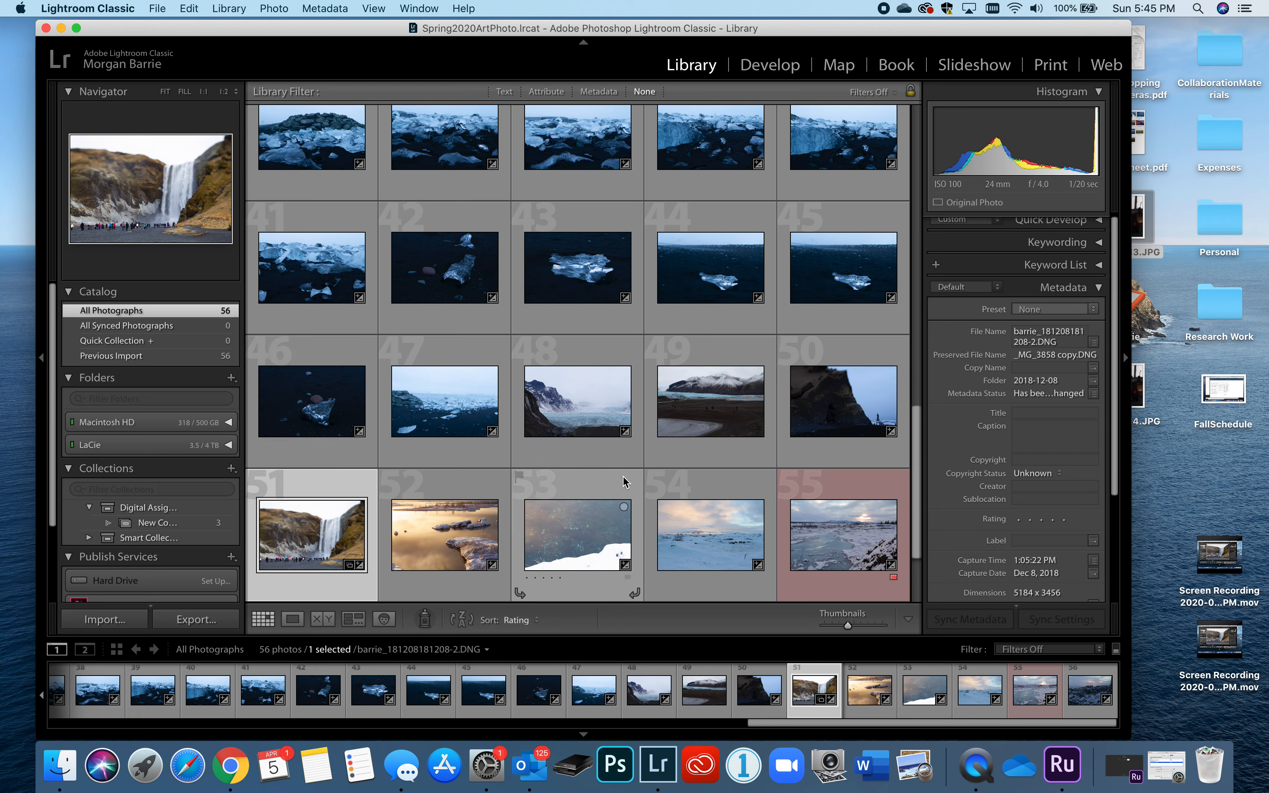
{"action": "scroll", "coordinate": [540, 469], "scroll_direction": "up", "scroll_amount": 10}
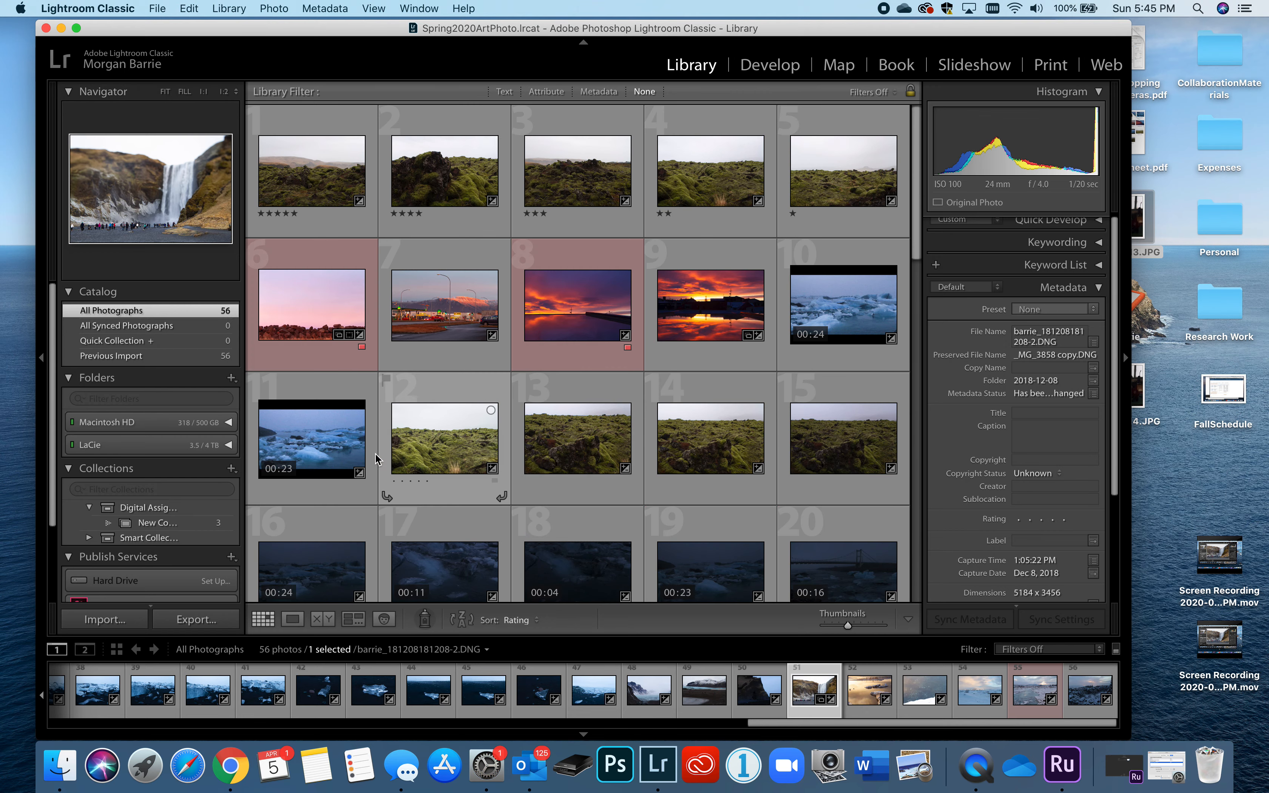
{"action": "left_click", "coordinate": [175, 524]}
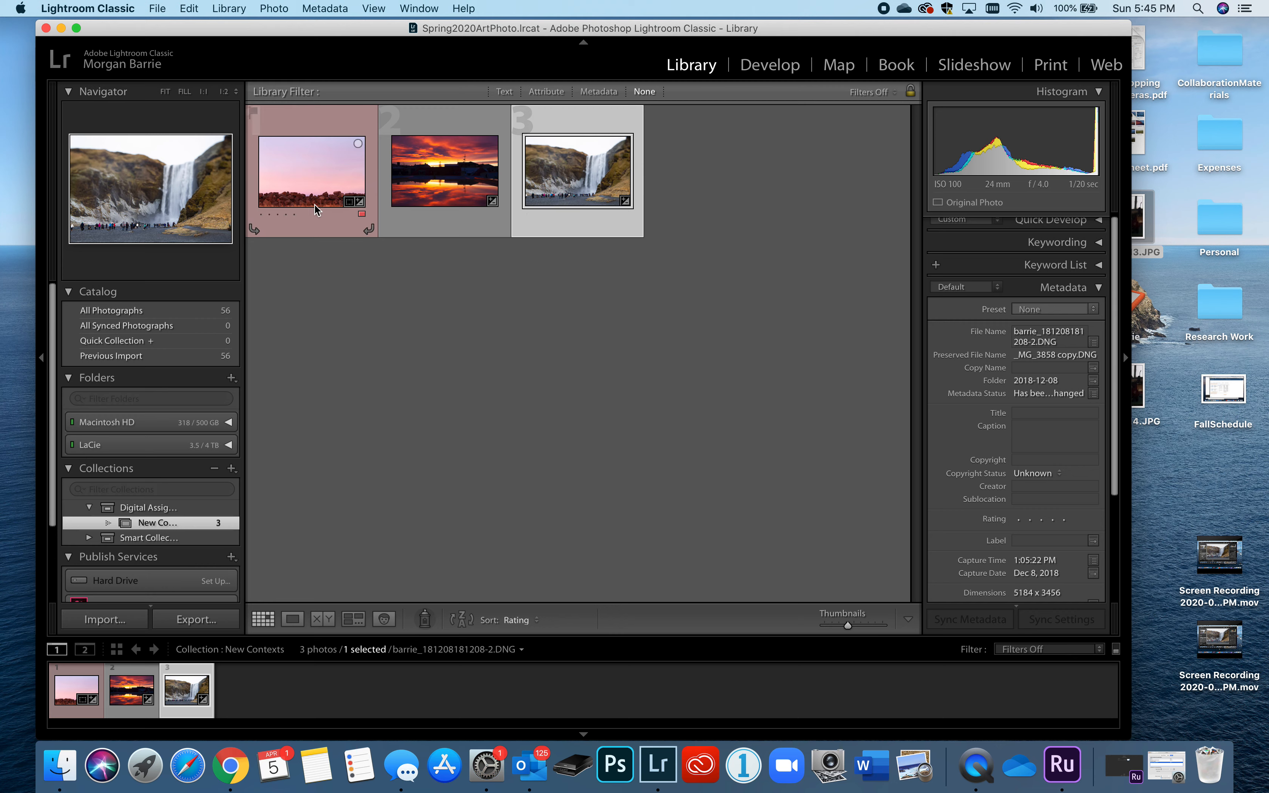
- Select all three New Contexts photos (pink sky, sunset, waterfall) and open Export
{"action": "left_click", "coordinate": [330, 209]}
{"action": "left_click", "coordinate": [459, 200]}
{"action": "left_click", "coordinate": [609, 204]}
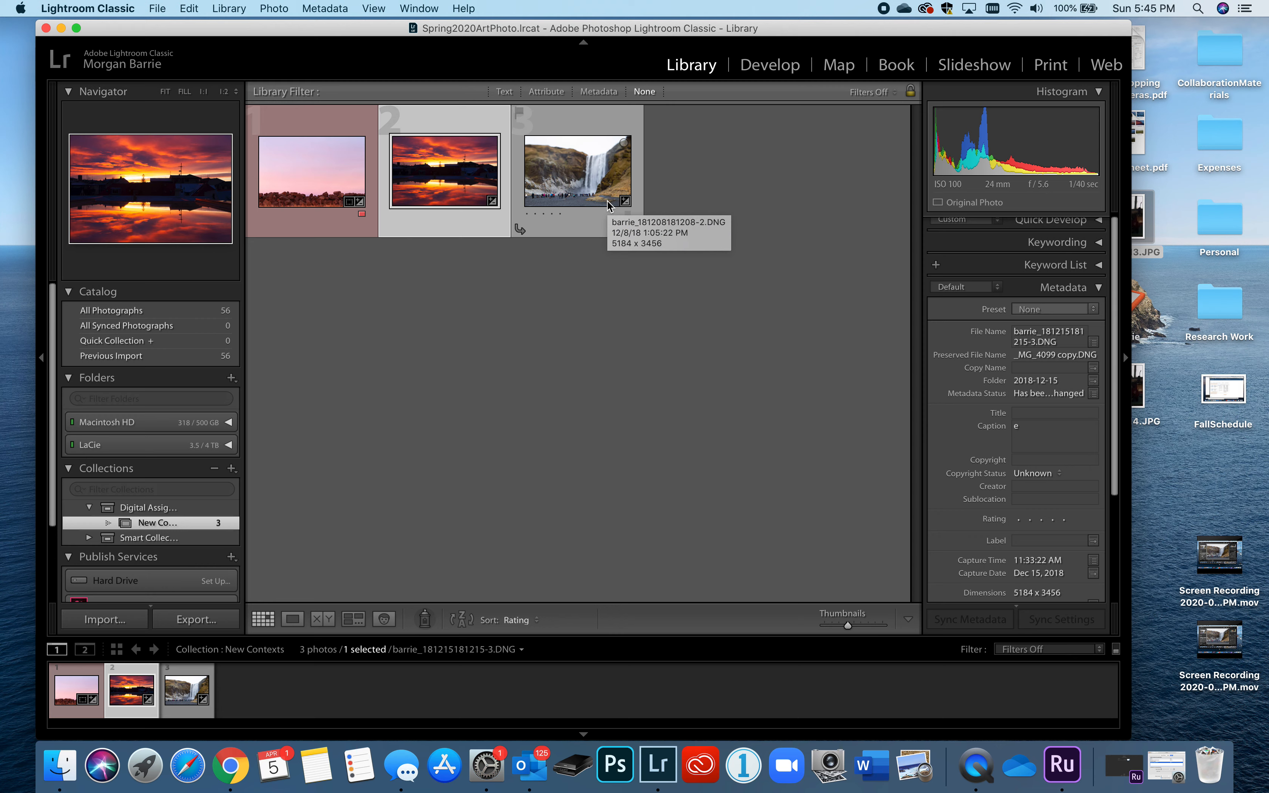
{"action": "left_click", "coordinate": [608, 205]}
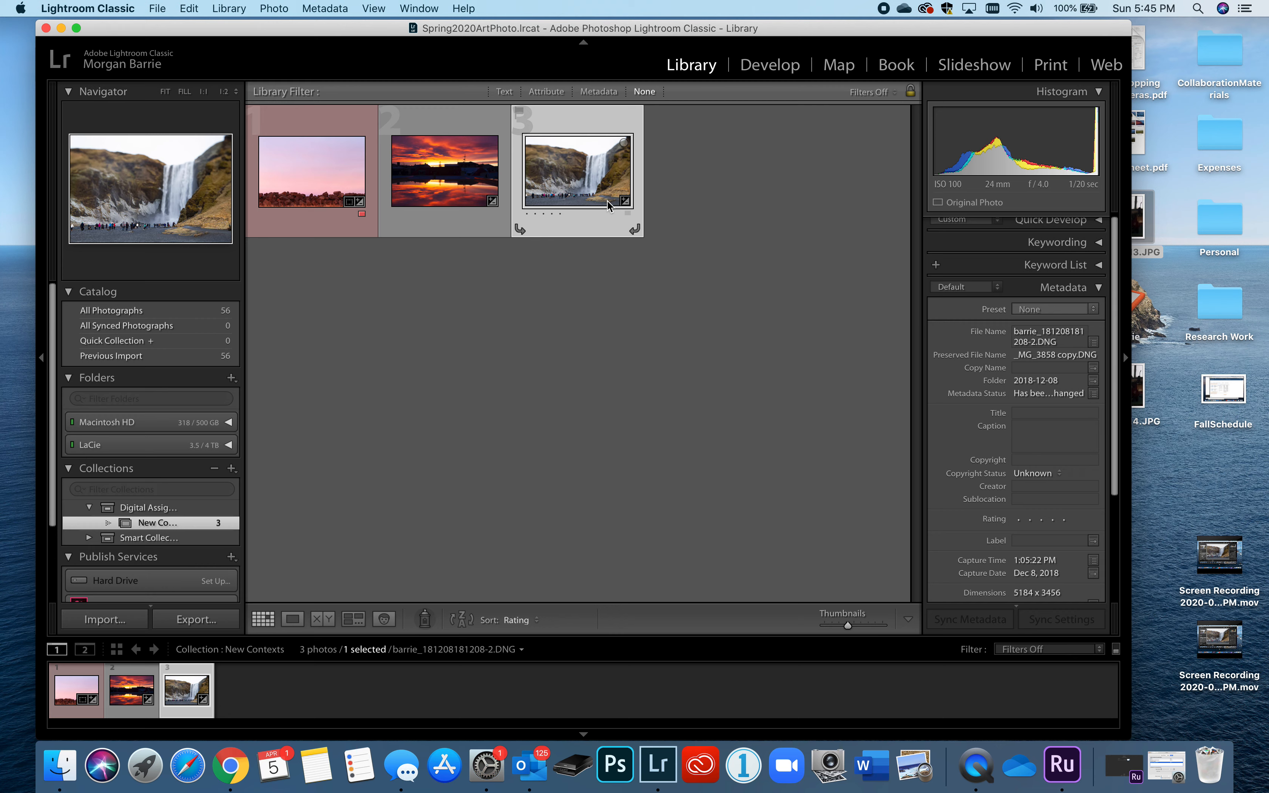
{"action": "key", "text": "super+a"}
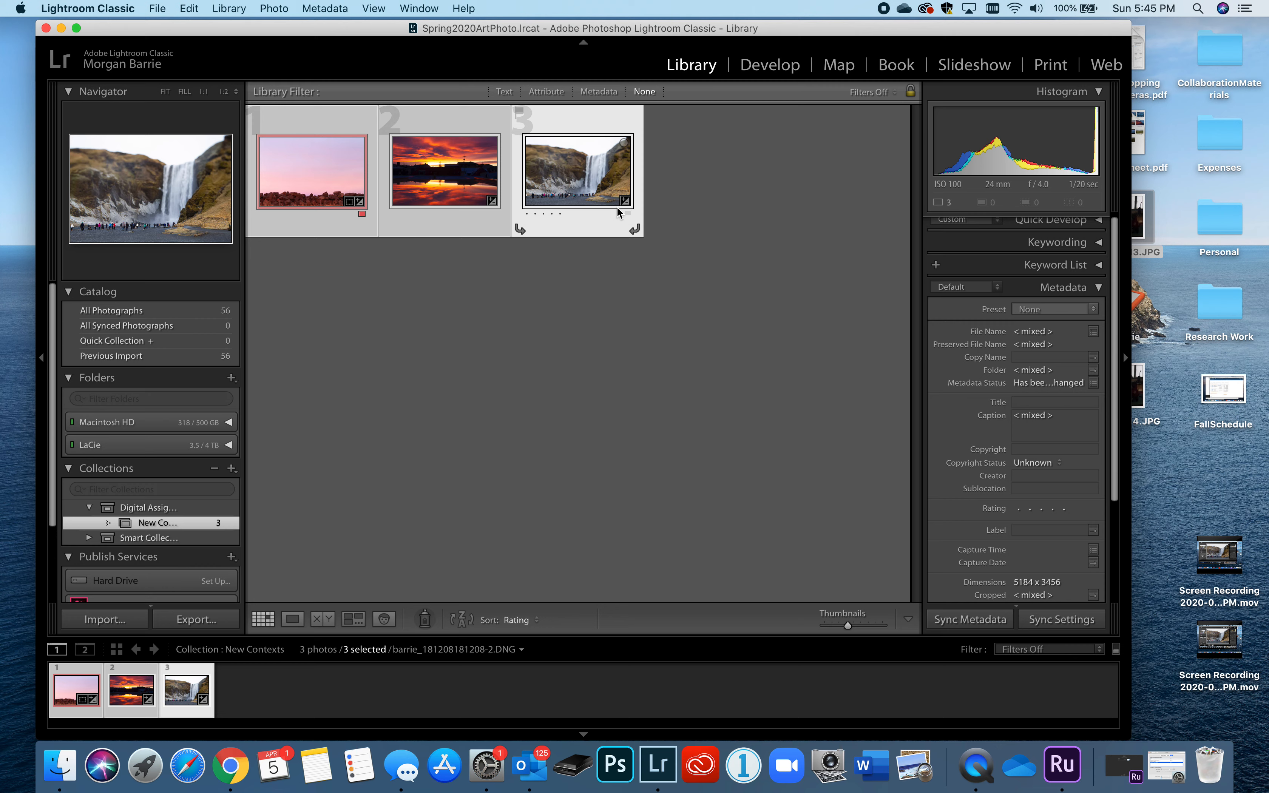
{"action": "left_click", "coordinate": [197, 621]}
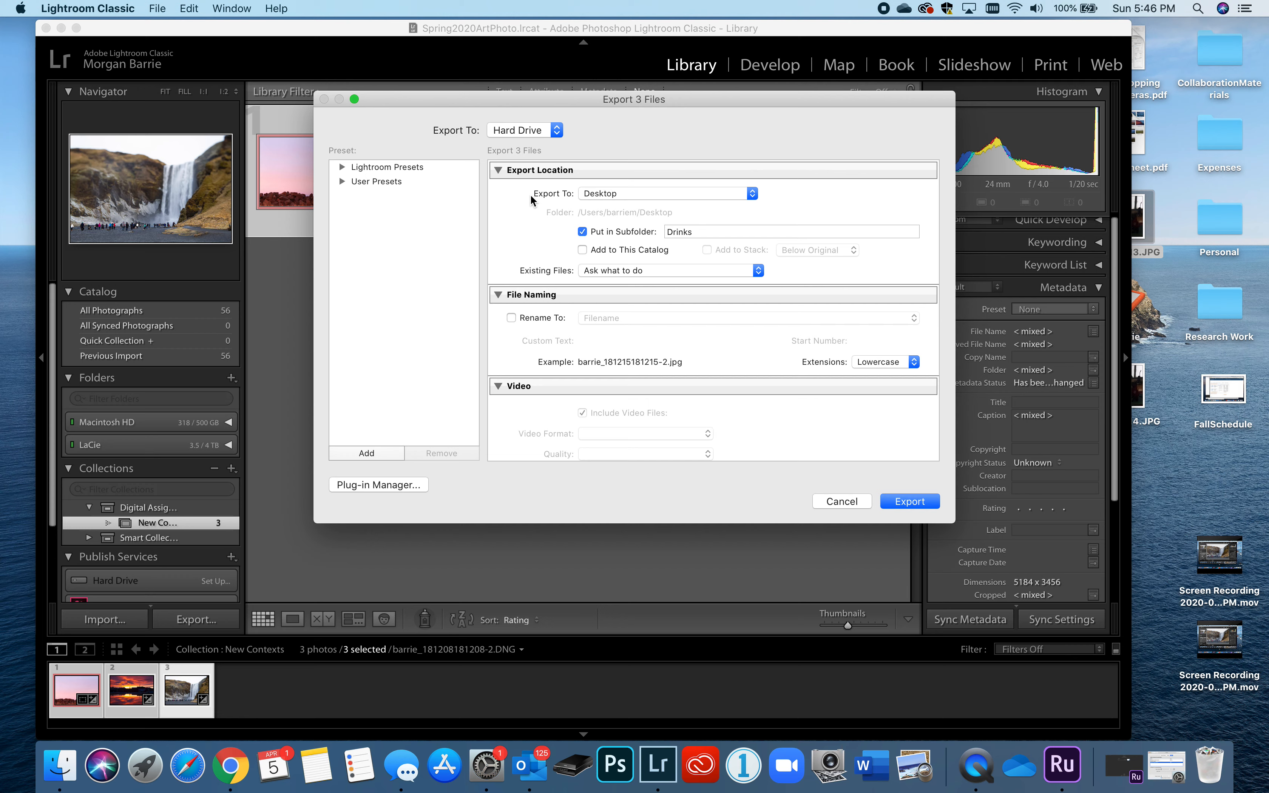
- Set the export subfolder to NewContexts and turn on Rename To
{"action": "double_click", "coordinate": [693, 232]}
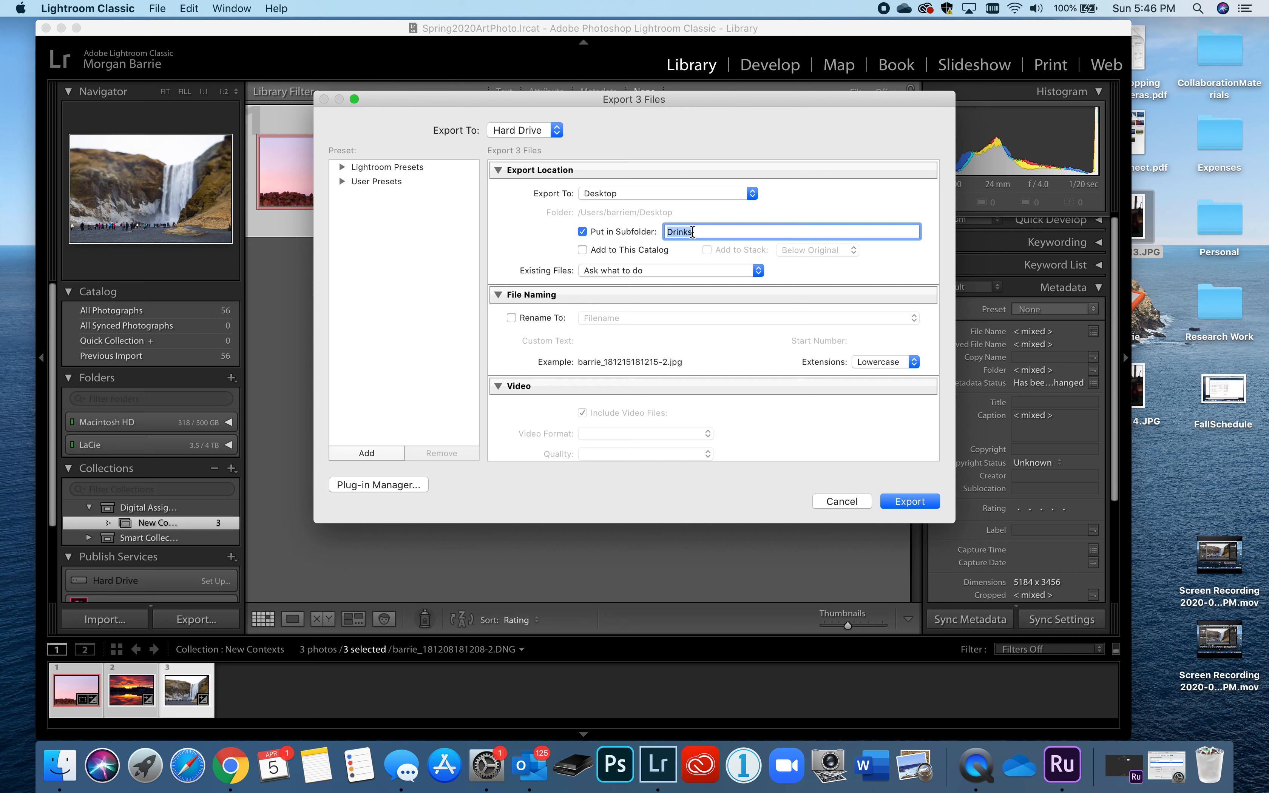
{"action": "type", "text": "NewContexts"}
{"action": "scroll", "coordinate": [690, 233], "scroll_direction": "down", "scroll_amount": 3}
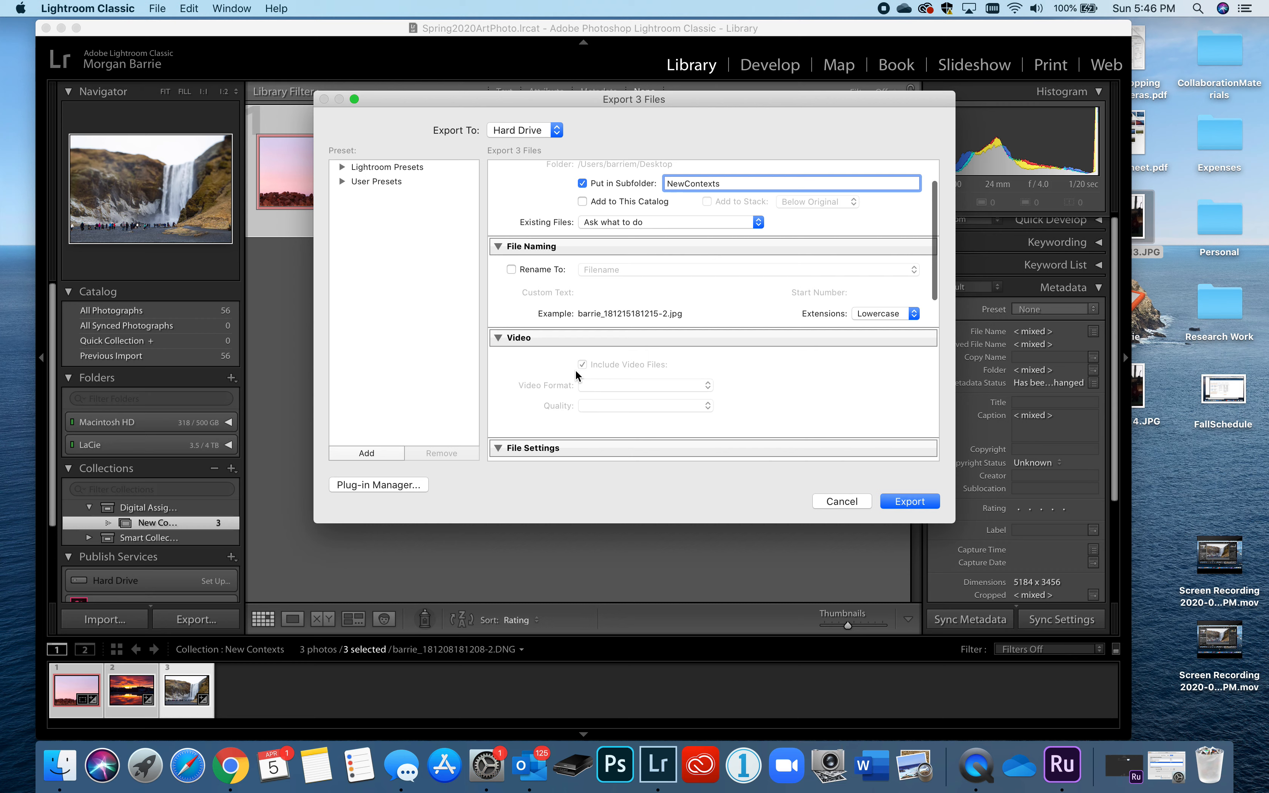
{"action": "left_click", "coordinate": [513, 269]}
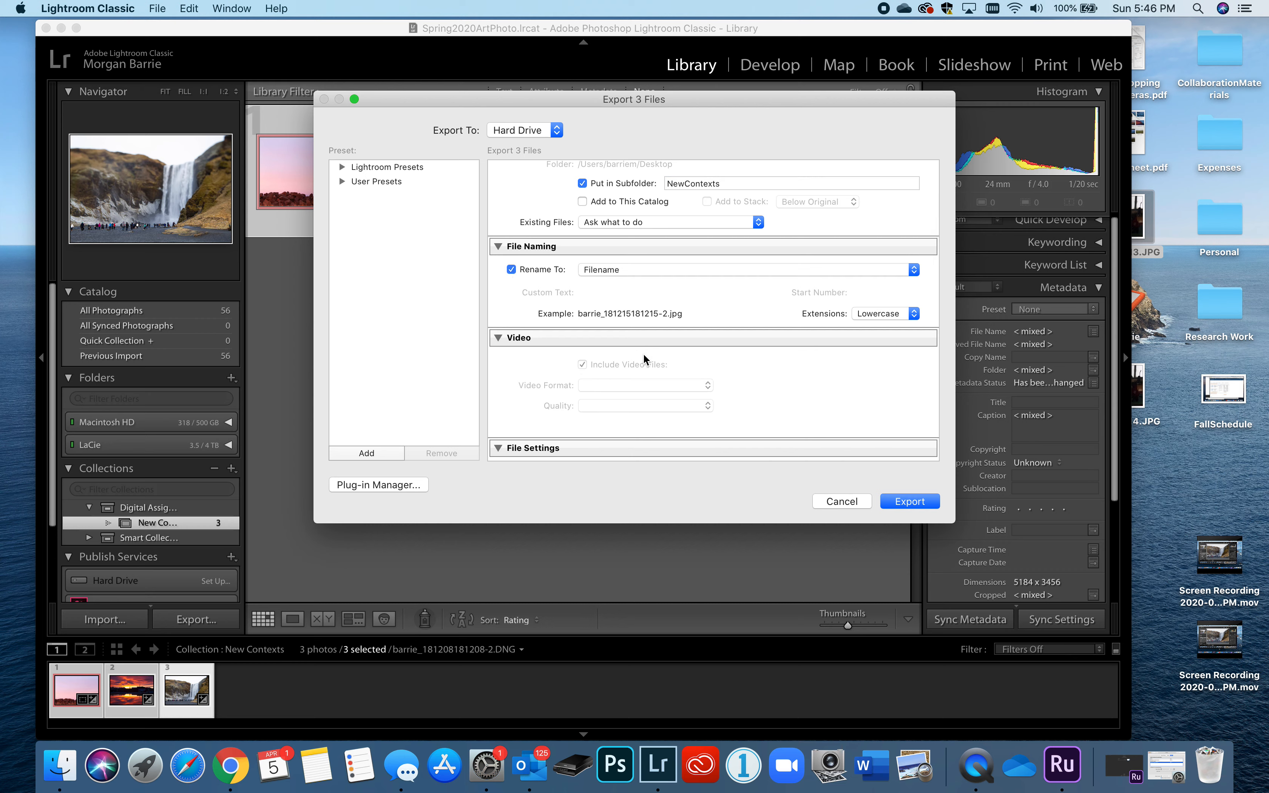
- Check Canvas's file naming requirement, then open the Filename Template Editor
{"action": "left_click", "coordinate": [229, 767]}
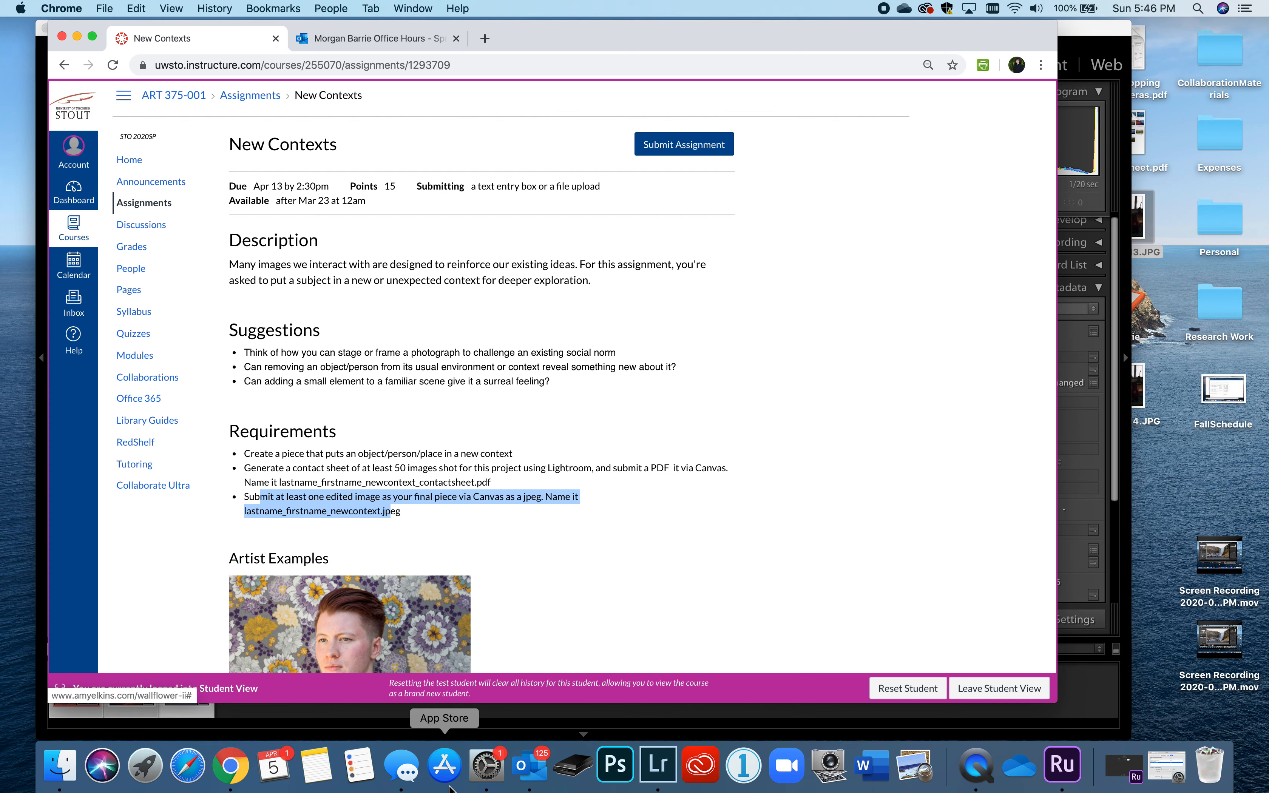
{"action": "left_click", "coordinate": [658, 765]}
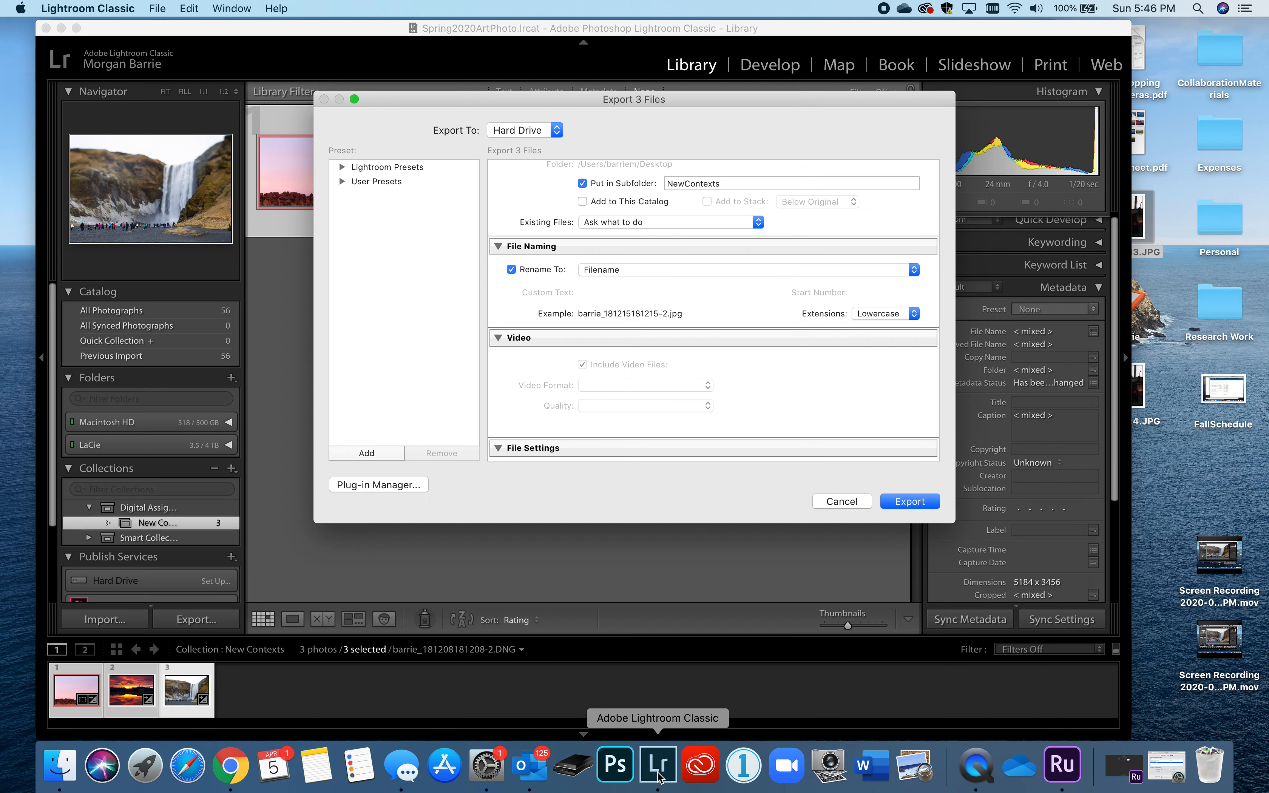
{"action": "left_click", "coordinate": [676, 275]}
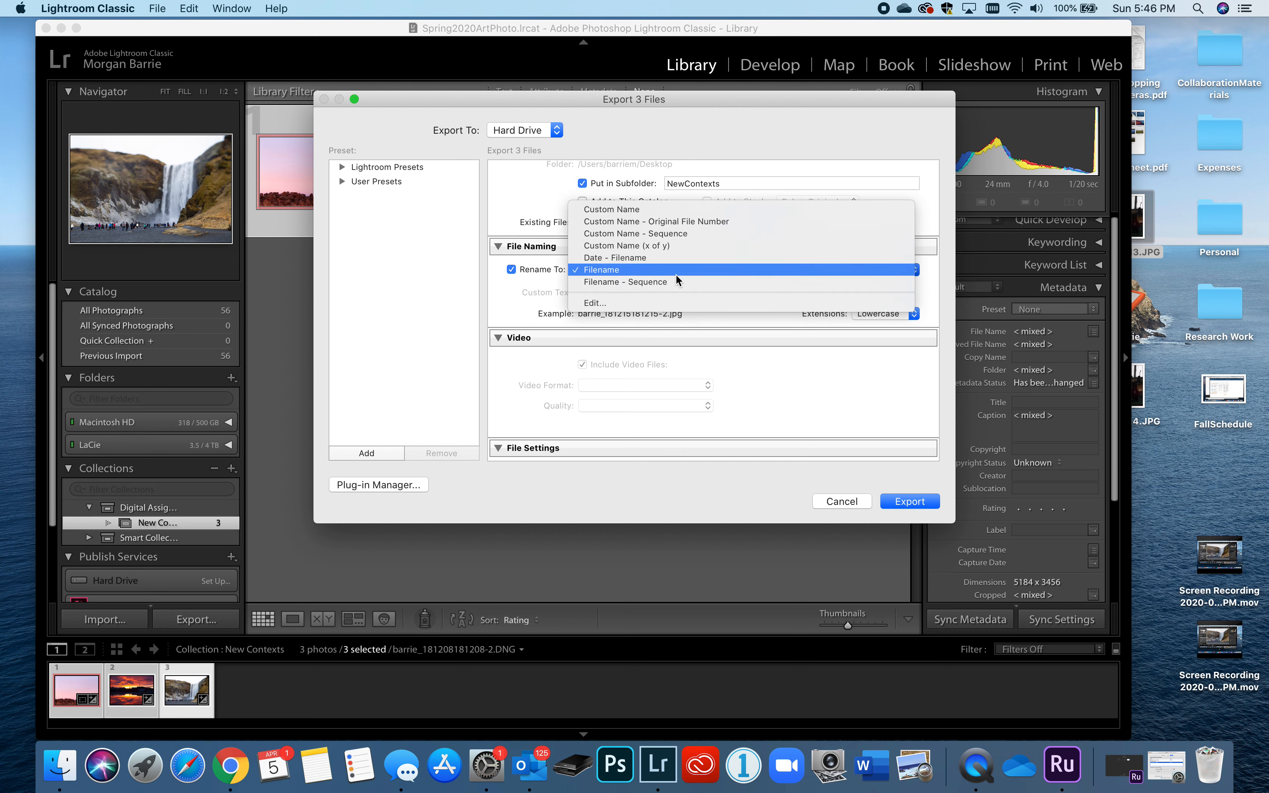
{"action": "left_click", "coordinate": [660, 302]}
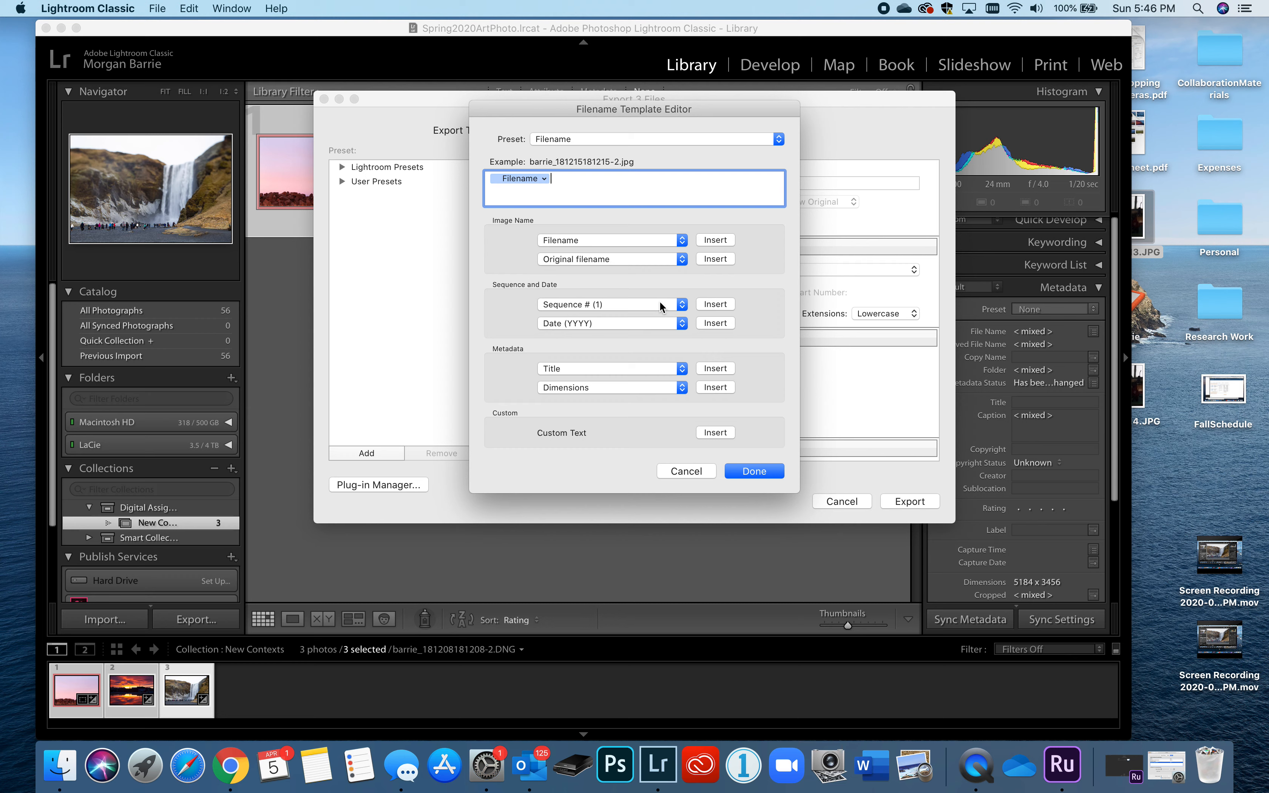
- Build the name template: student's last_first name, newcontexts_, then Sequence # from 1
{"action": "key", "text": "BackSpace"}
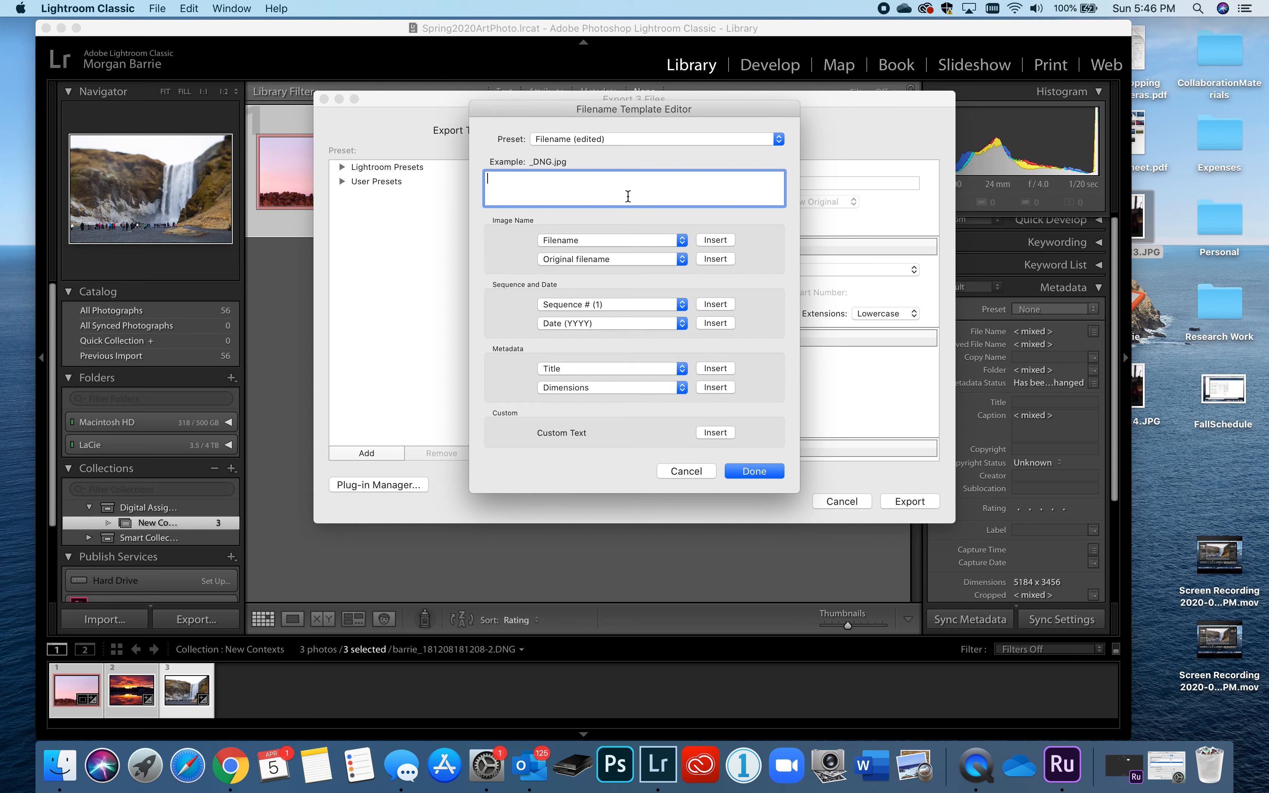
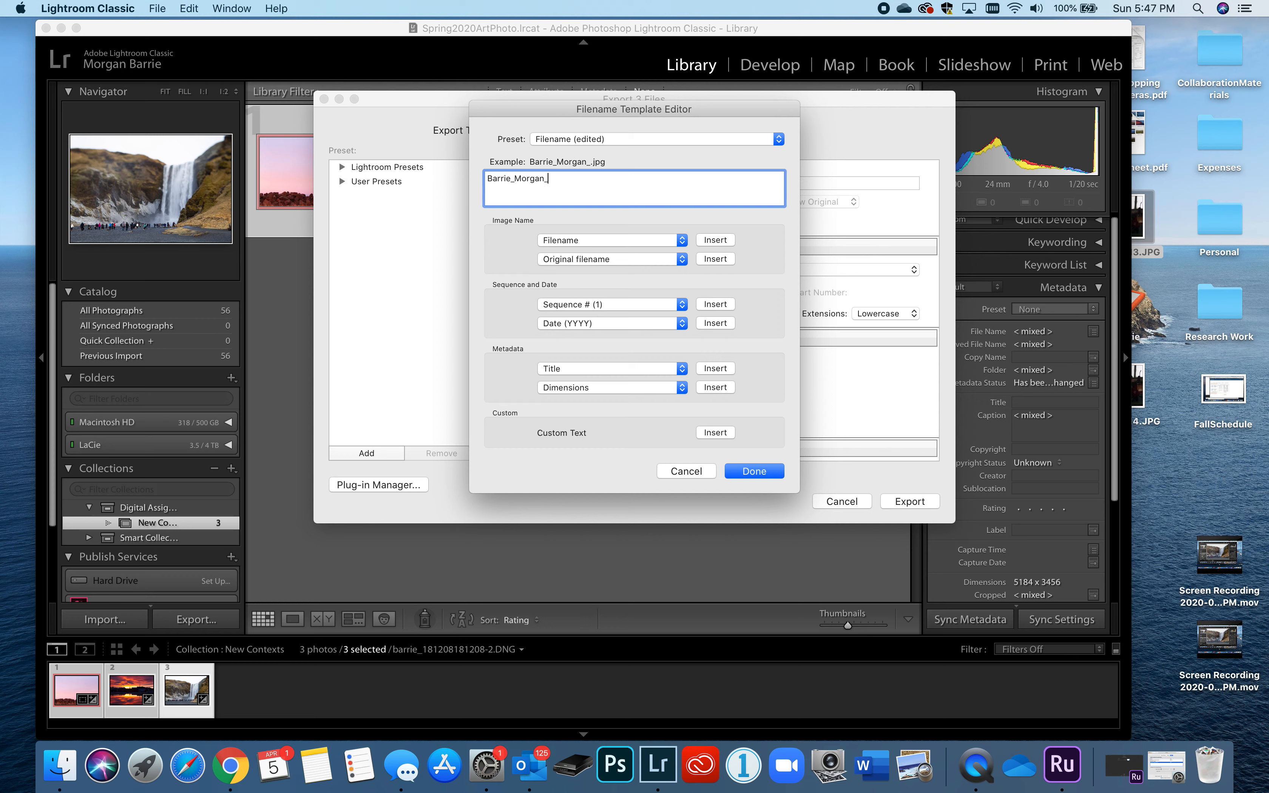
{"action": "type", "text": "newcontexts"}
{"action": "type", "text": "_"}
{"action": "left_click", "coordinate": [704, 306]}
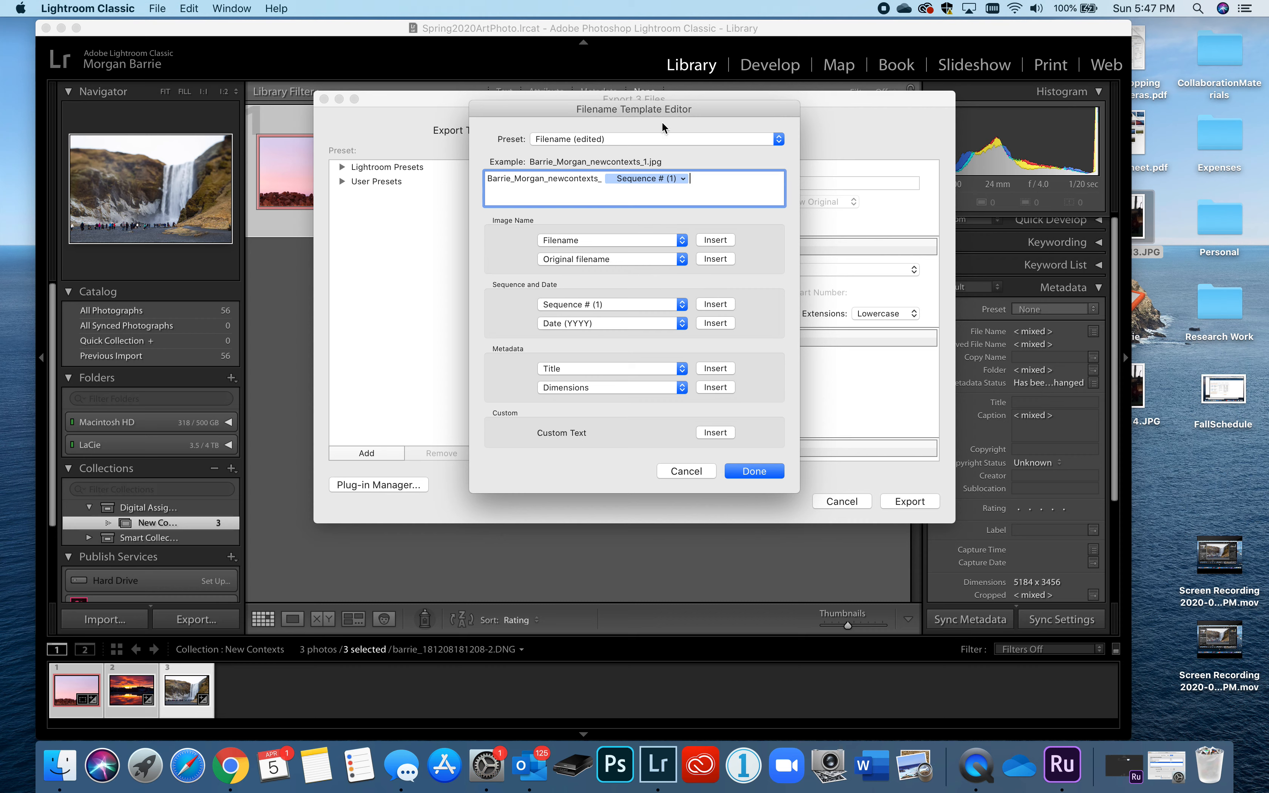
{"action": "left_click", "coordinate": [759, 472]}
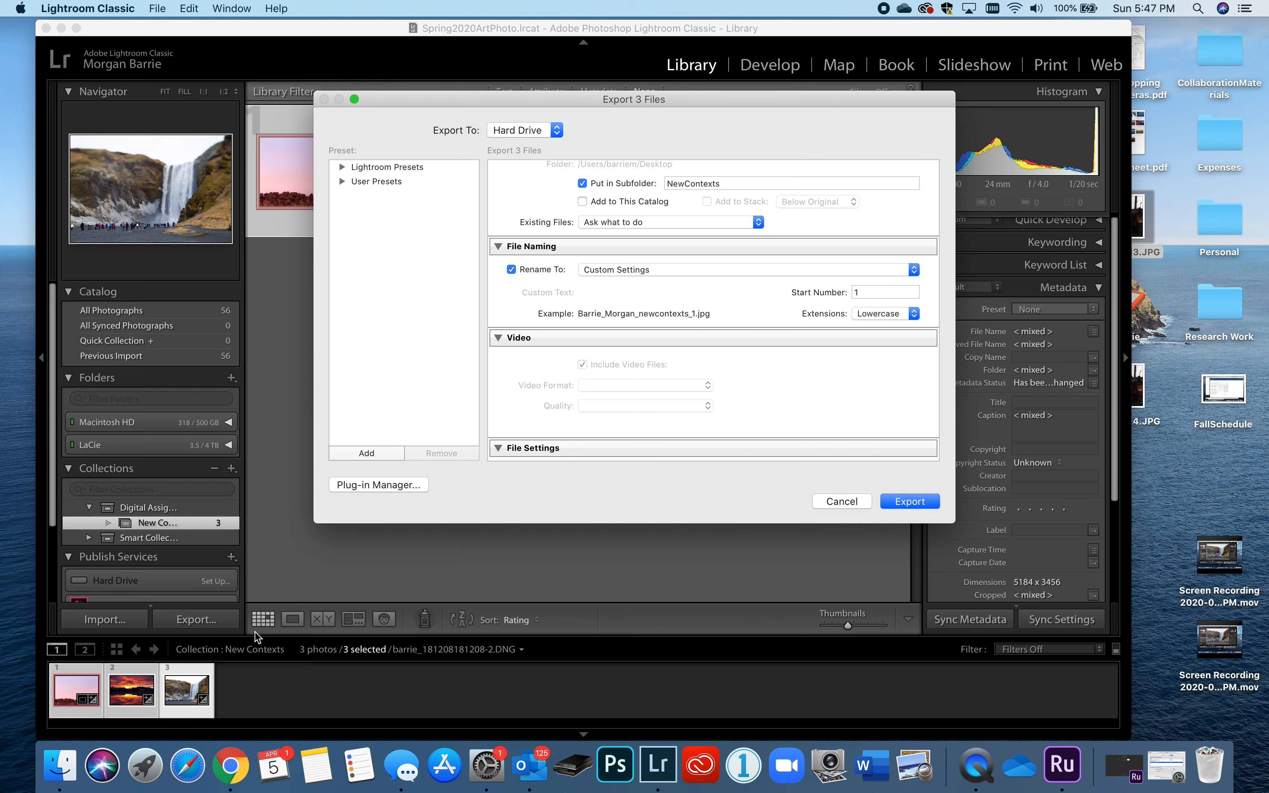
- Switch to Canvas and scroll the New Contexts assignment to the lastname_firstname_newcontext.jpeg requirement
{"action": "left_click", "coordinate": [231, 766]}
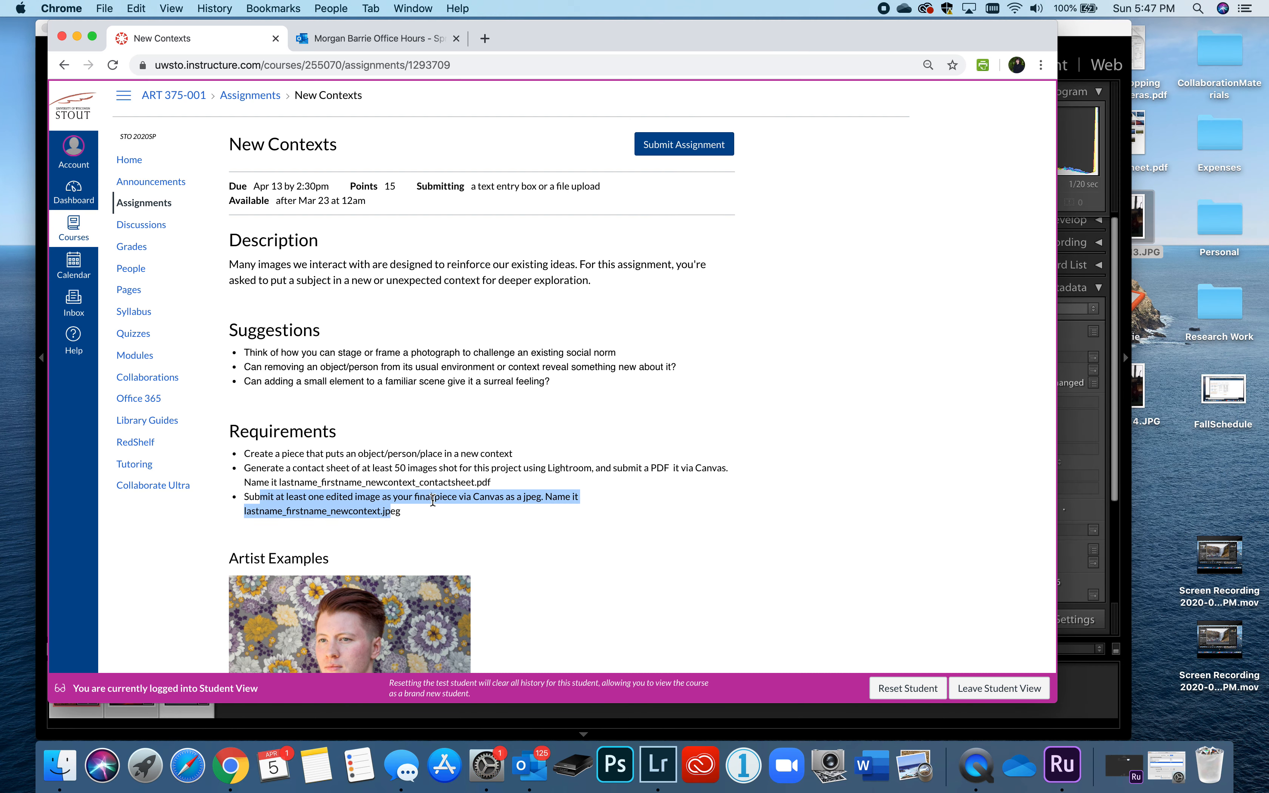
{"action": "scroll", "coordinate": [432, 501], "scroll_direction": "down", "scroll_amount": 5}
{"action": "scroll", "coordinate": [432, 497], "scroll_direction": "up", "scroll_amount": 5}
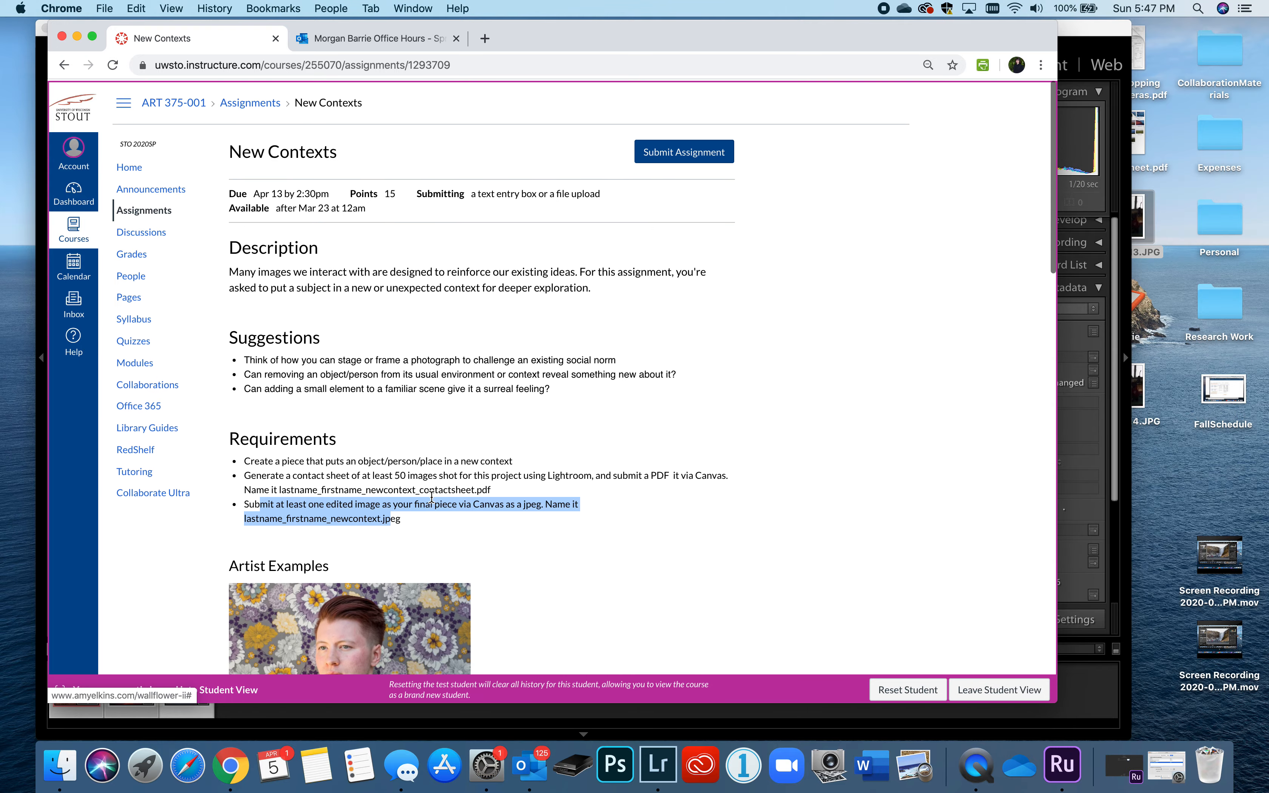
{"action": "scroll", "coordinate": [431, 497], "scroll_direction": "down", "scroll_amount": 15}
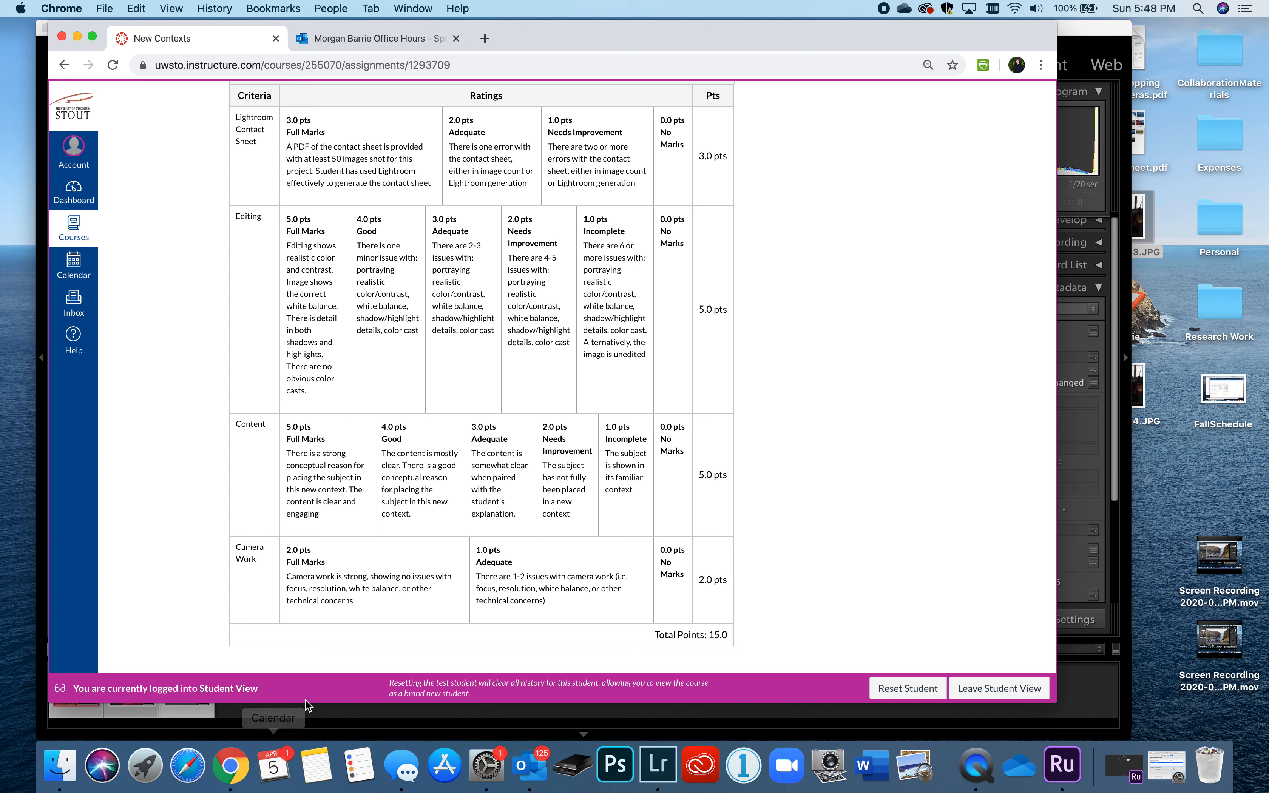
- Set the export format to JPEG in sRGB with quality raised from 60 to 100
{"action": "left_click", "coordinate": [296, 729]}
{"action": "scroll", "coordinate": [611, 379], "scroll_direction": "down", "scroll_amount": 5}
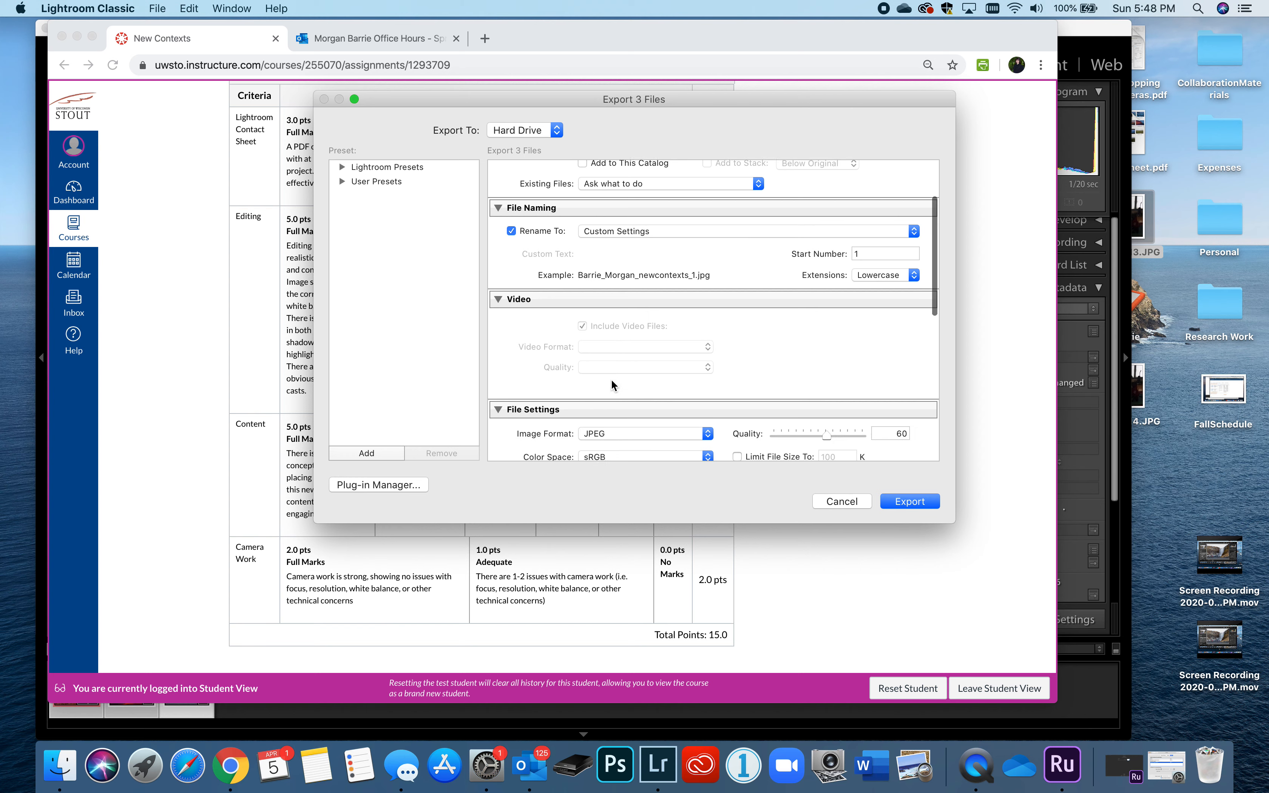
{"action": "scroll", "coordinate": [611, 379], "scroll_direction": "down", "scroll_amount": 4}
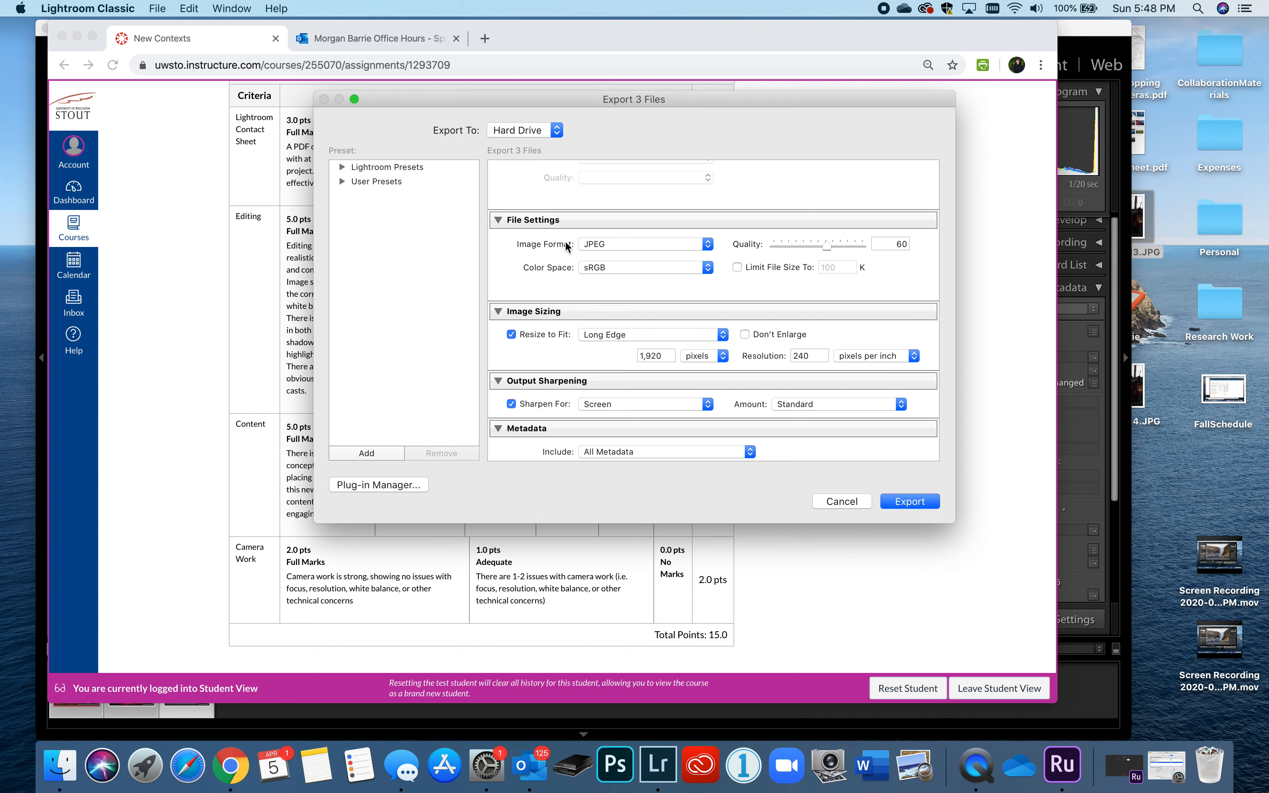
{"action": "left_click", "coordinate": [708, 246]}
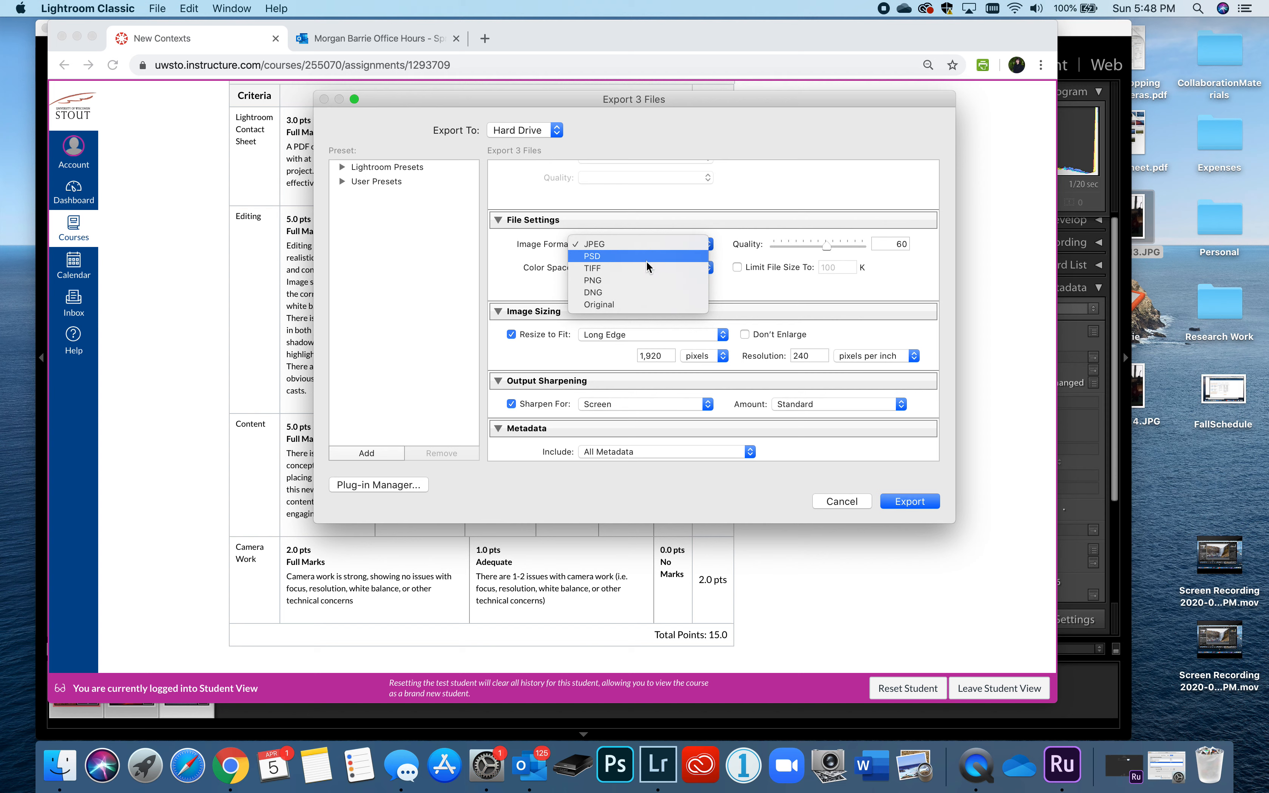
{"action": "left_click", "coordinate": [649, 243]}
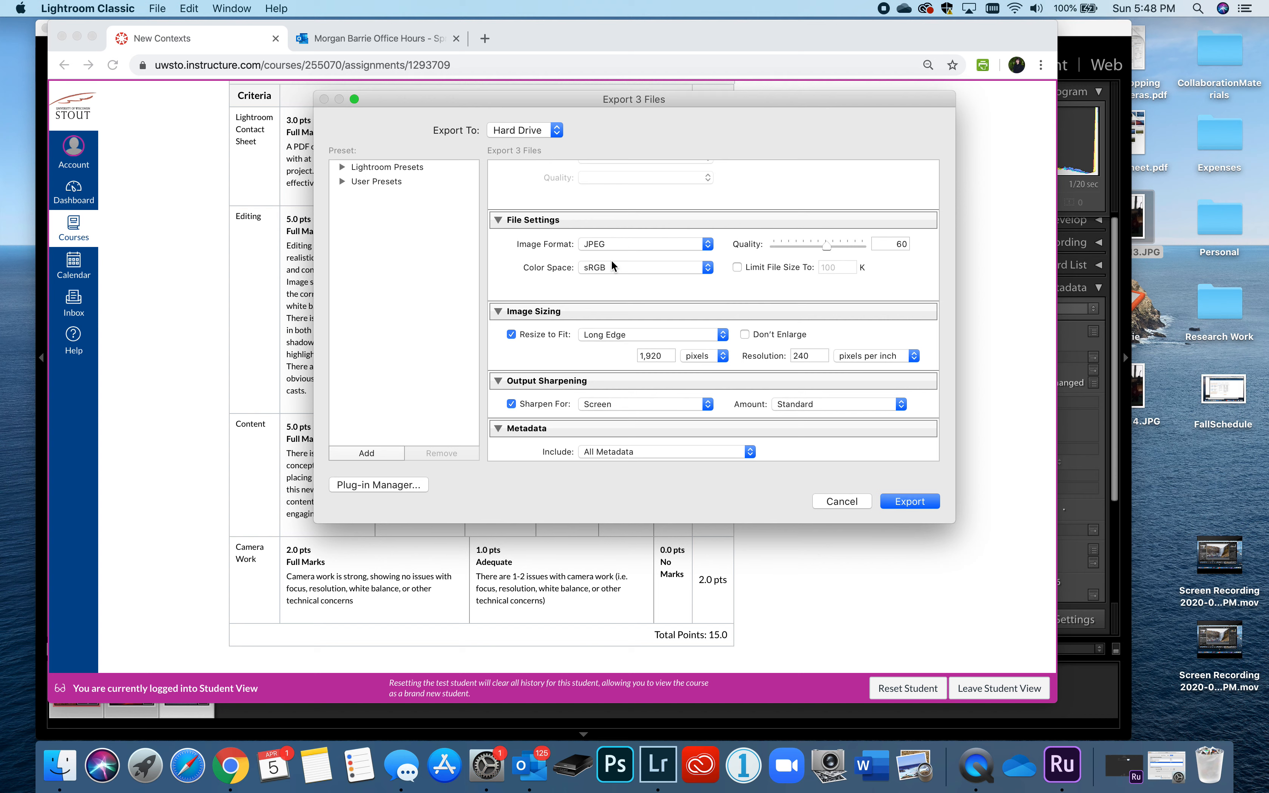
{"action": "left_click", "coordinate": [646, 267]}
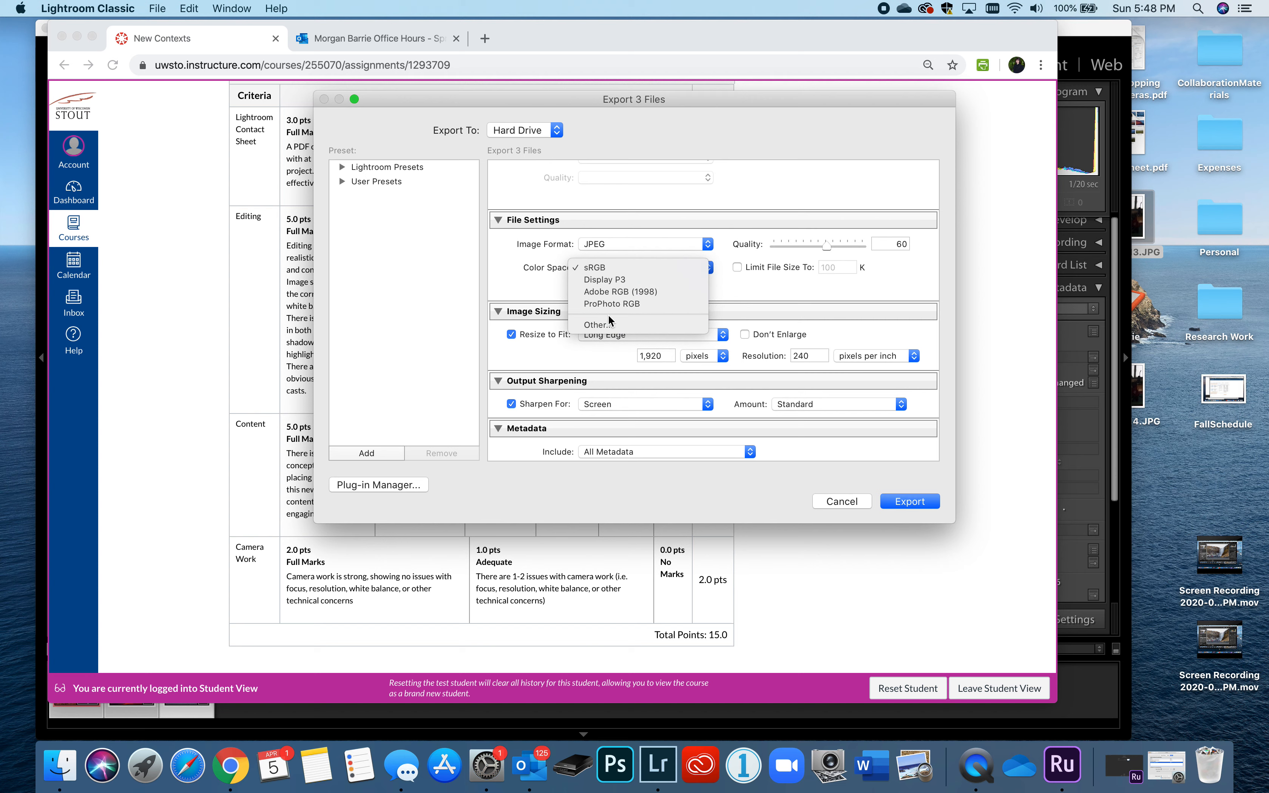
{"action": "left_click", "coordinate": [600, 270]}
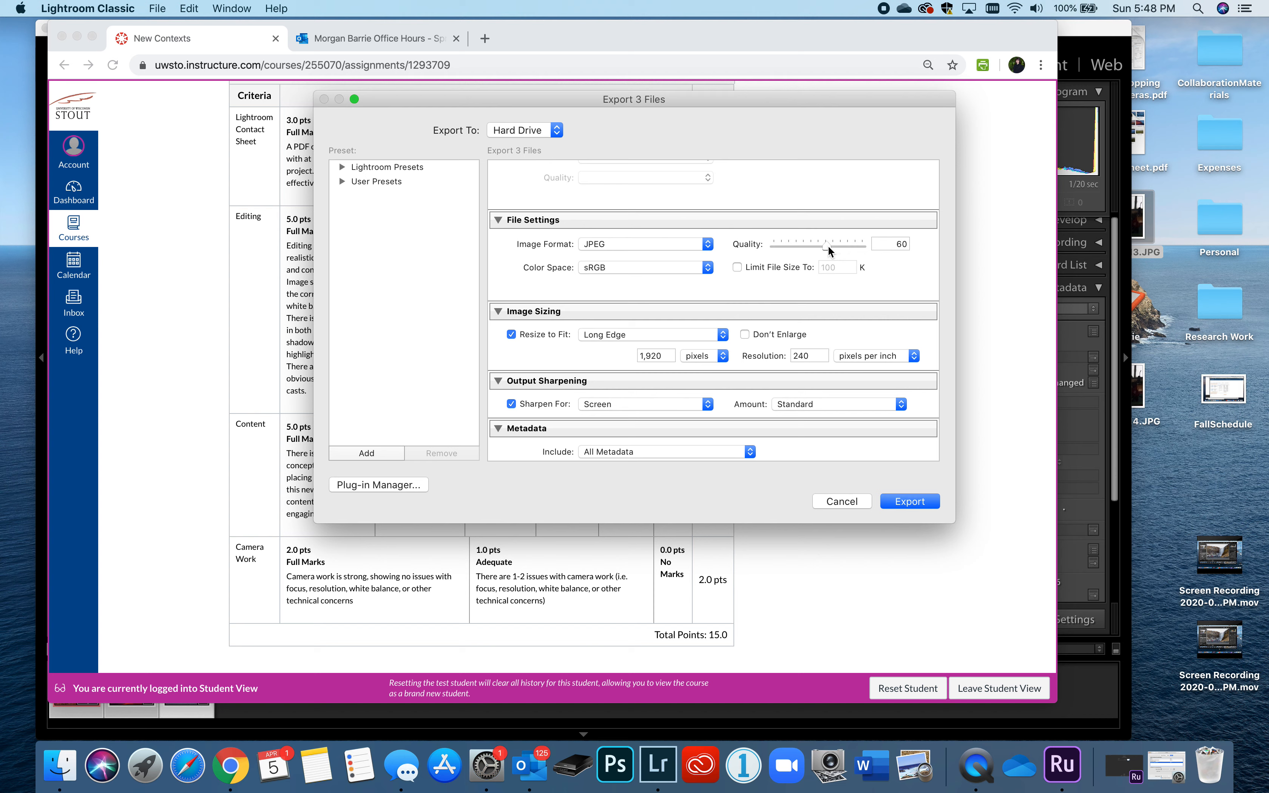
{"action": "left_click_drag", "start_coordinate": [828, 245], "coordinate": [859, 248]}
- Keep Resize to Fit on Long Edge at 1,920 pixels
{"action": "left_click", "coordinate": [511, 335]}
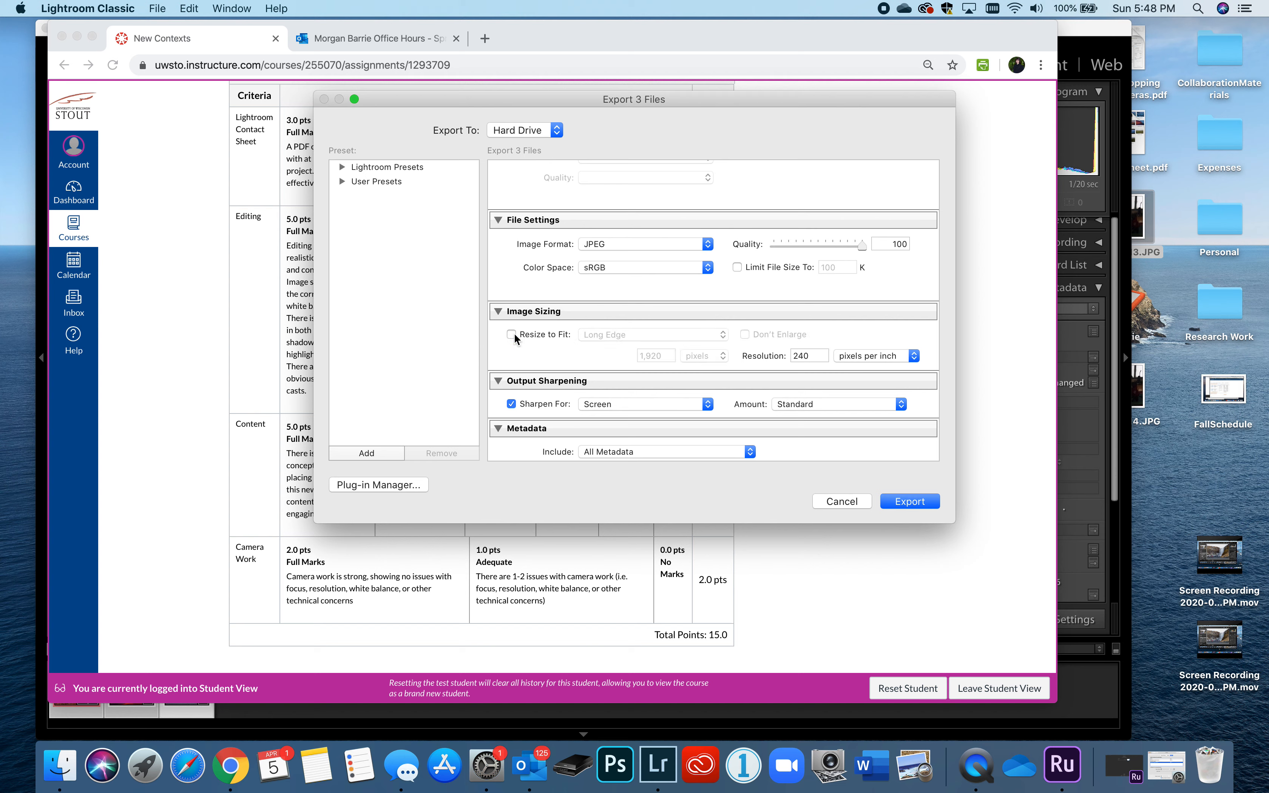
{"action": "left_click", "coordinate": [512, 334]}
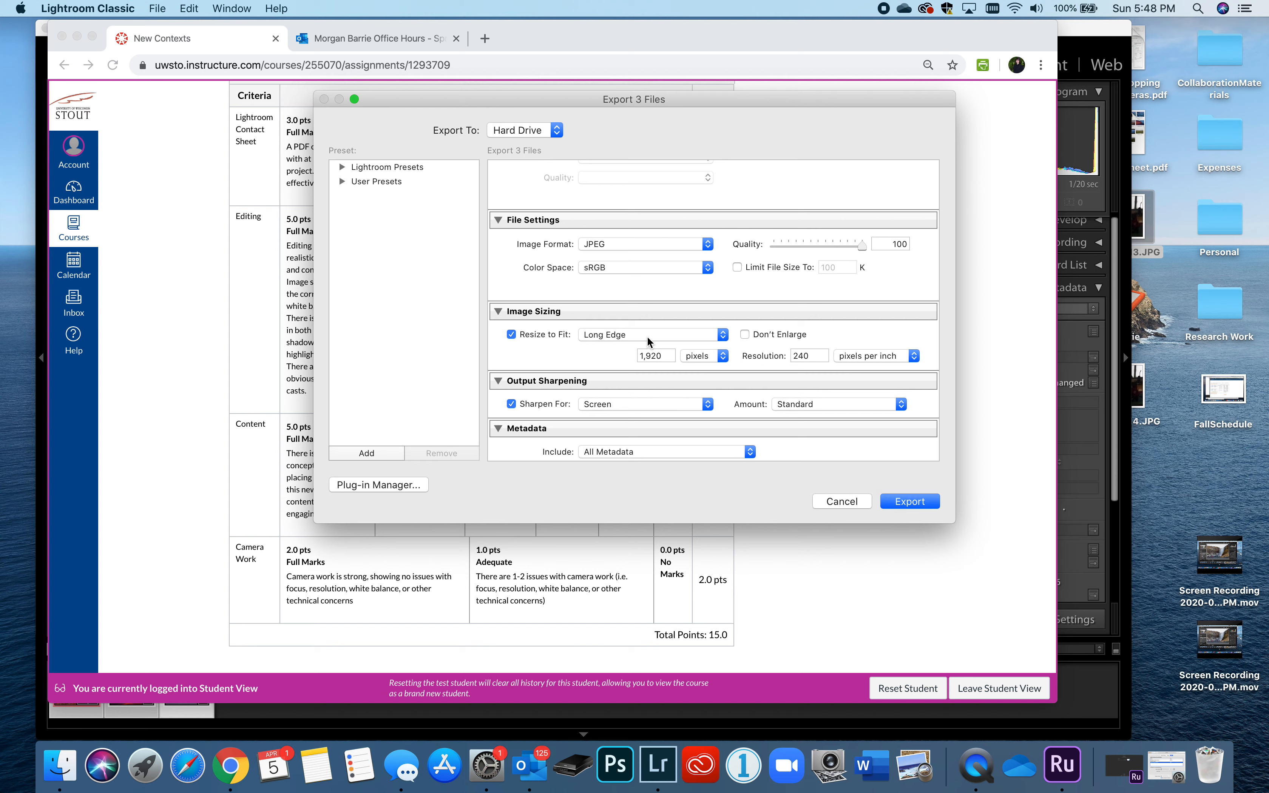
{"action": "left_click", "coordinate": [721, 336]}
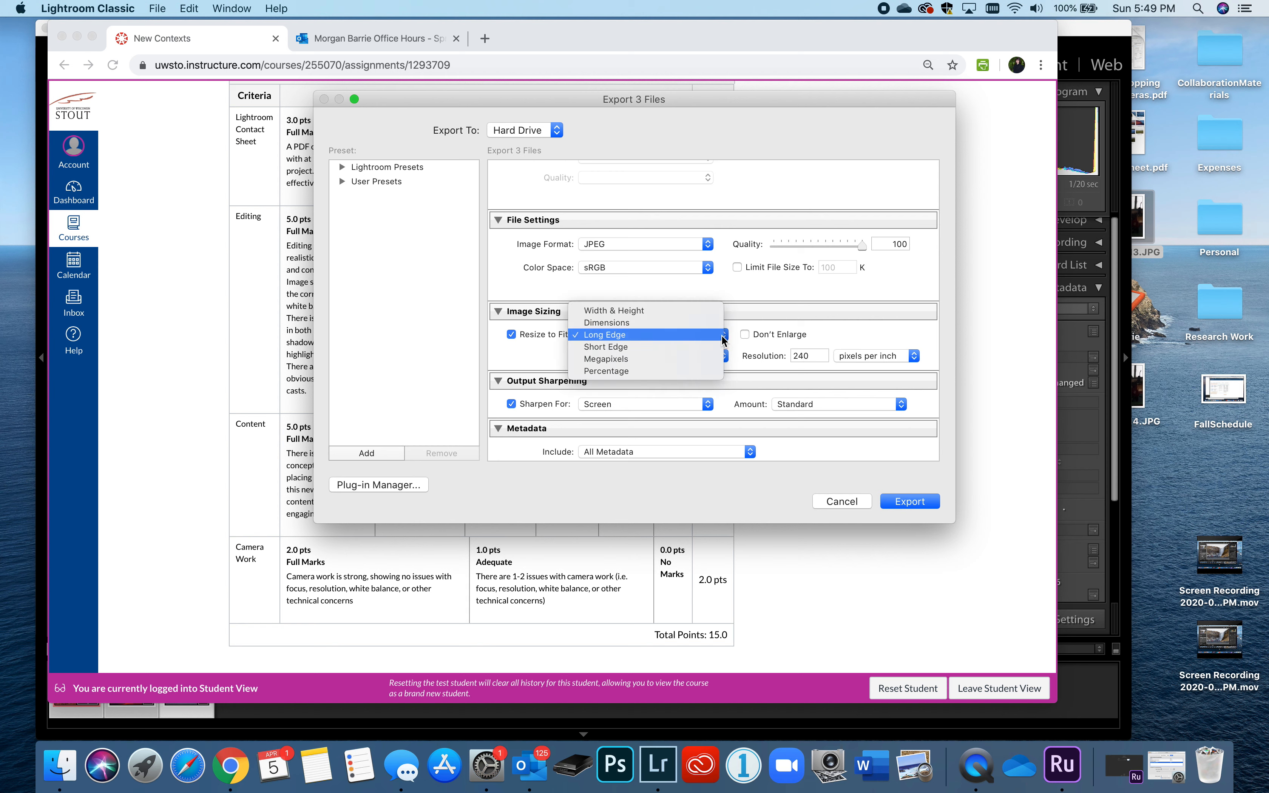
{"action": "left_click", "coordinate": [723, 337]}
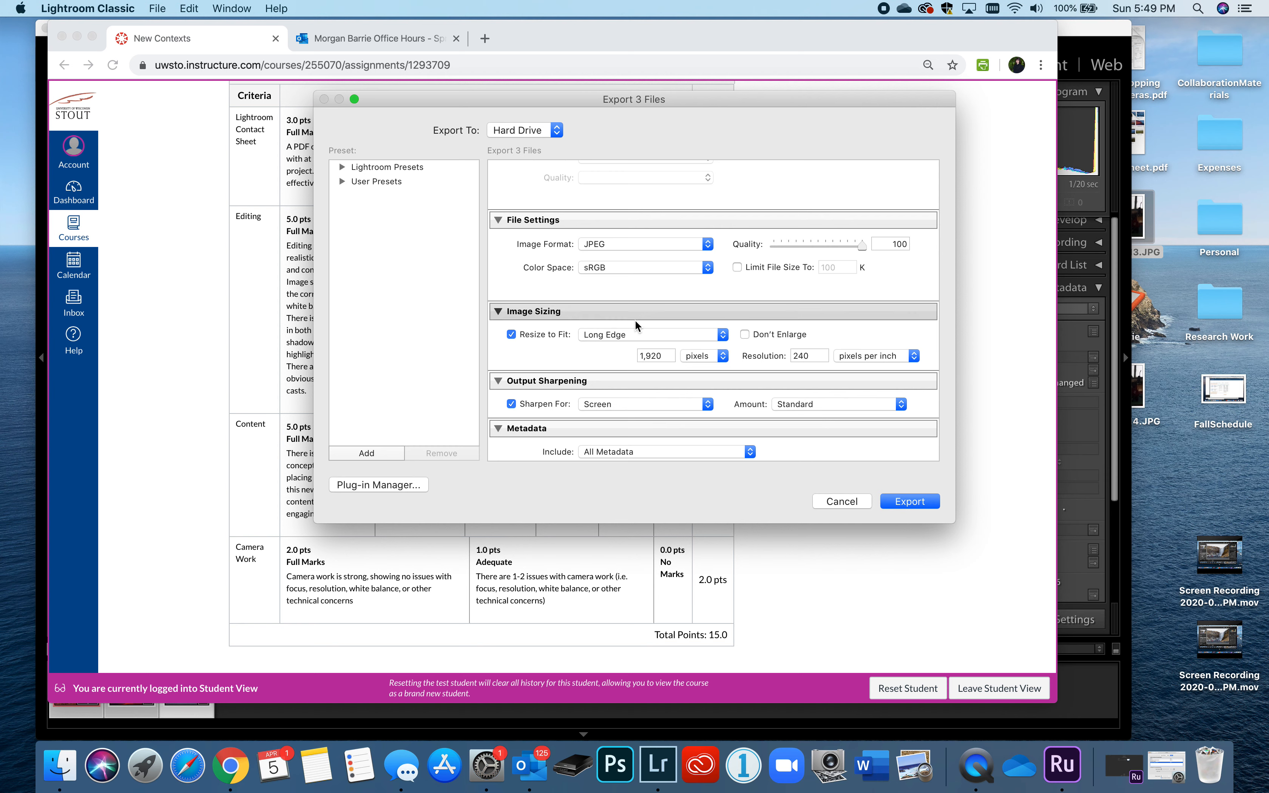
{"action": "left_click", "coordinate": [631, 335]}
{"action": "left_click", "coordinate": [630, 334]}
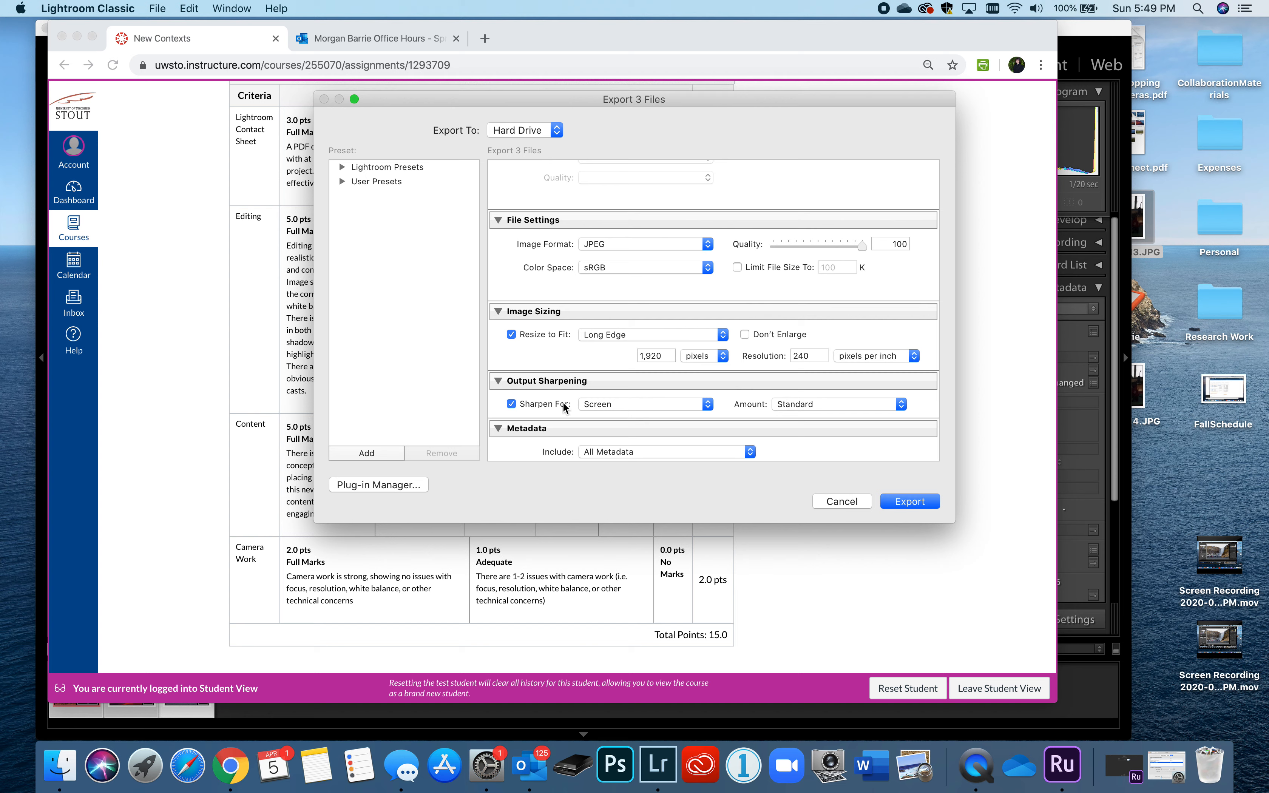
{"action": "scroll", "coordinate": [567, 381], "scroll_direction": "down", "scroll_amount": 5}
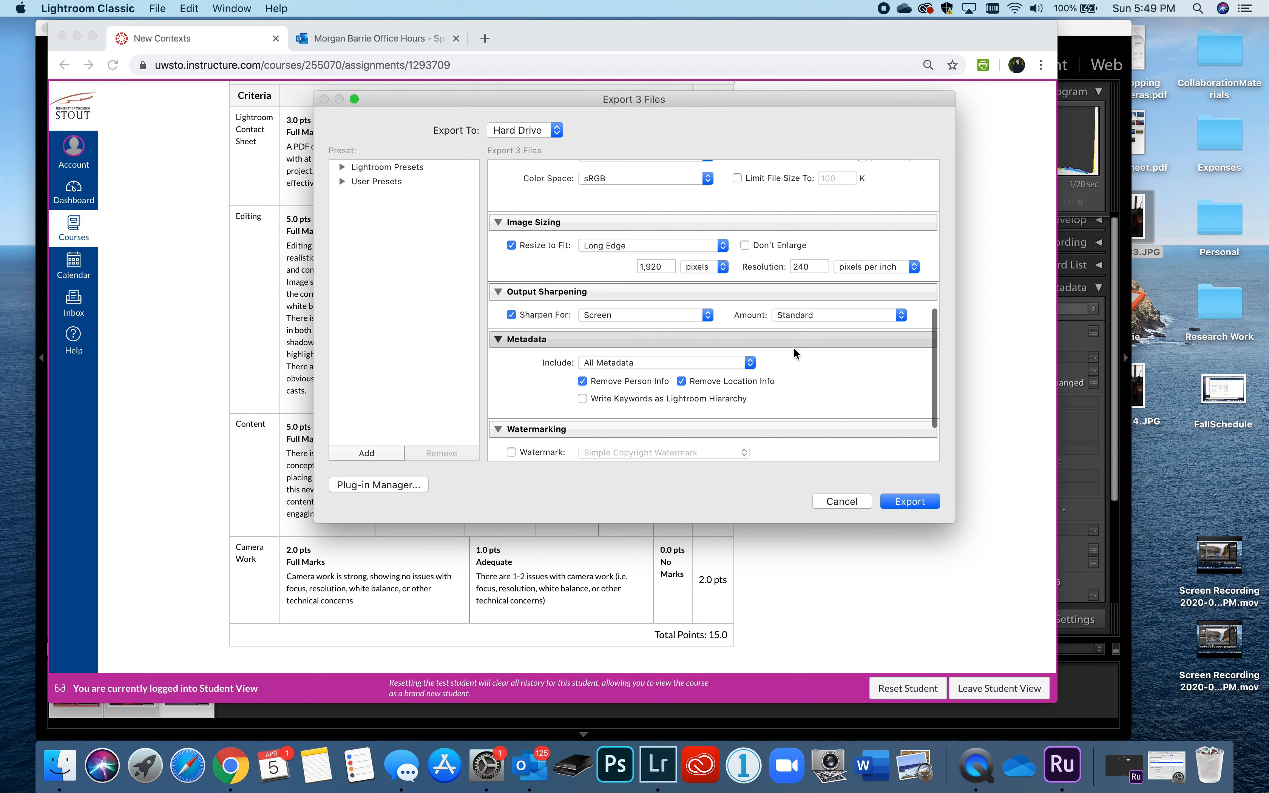
{"action": "scroll", "coordinate": [735, 336], "scroll_direction": "down", "scroll_amount": 1}
{"action": "scroll", "coordinate": [724, 336], "scroll_direction": "down", "scroll_amount": 3}
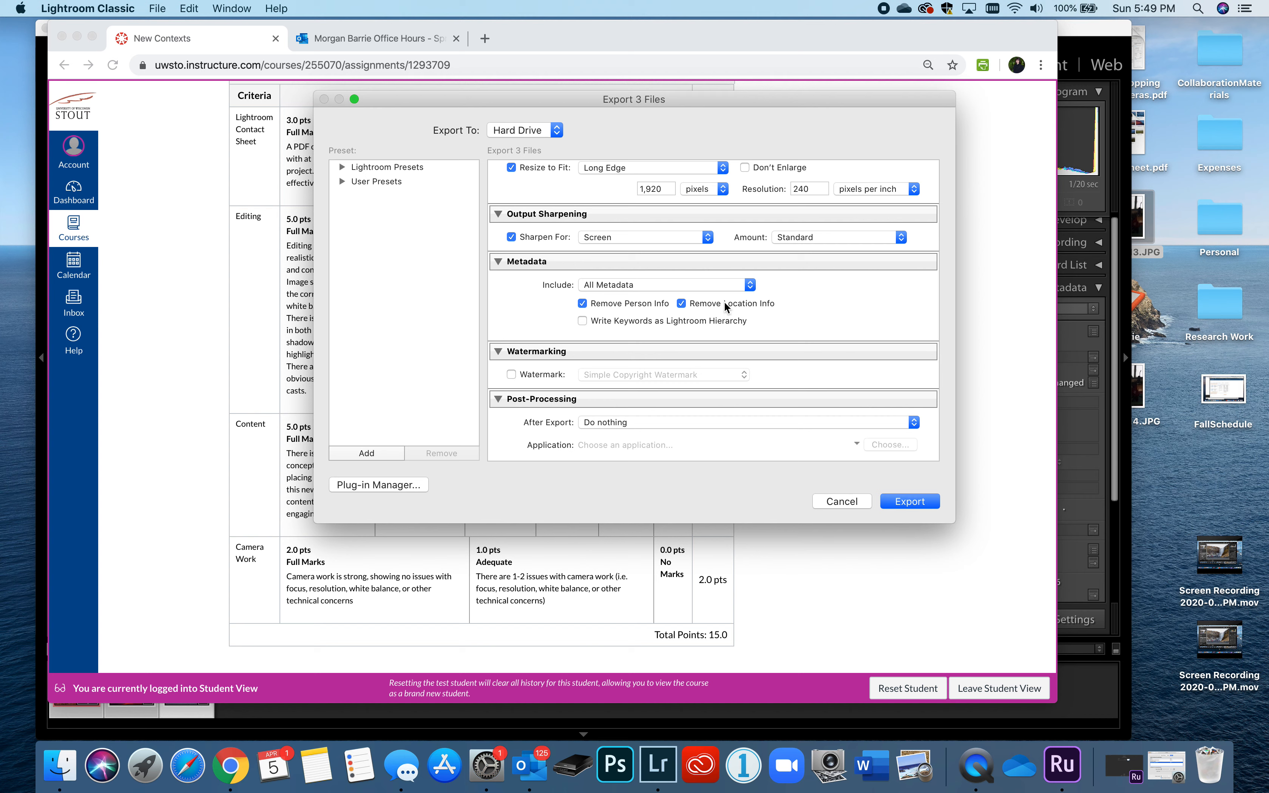
- Include All Metadata, set After Export to Show in Finder, and export the three JPEGs
{"action": "left_click", "coordinate": [749, 286]}
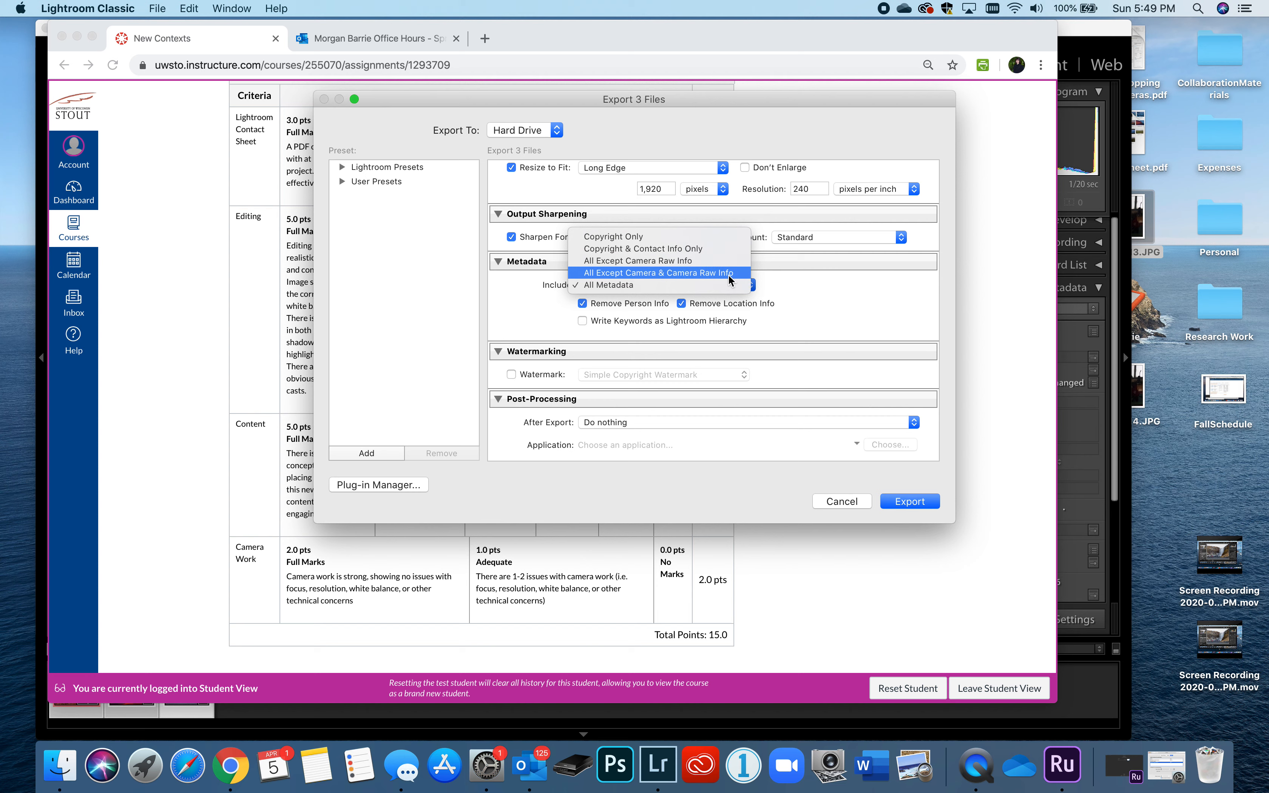
{"action": "left_click", "coordinate": [721, 288]}
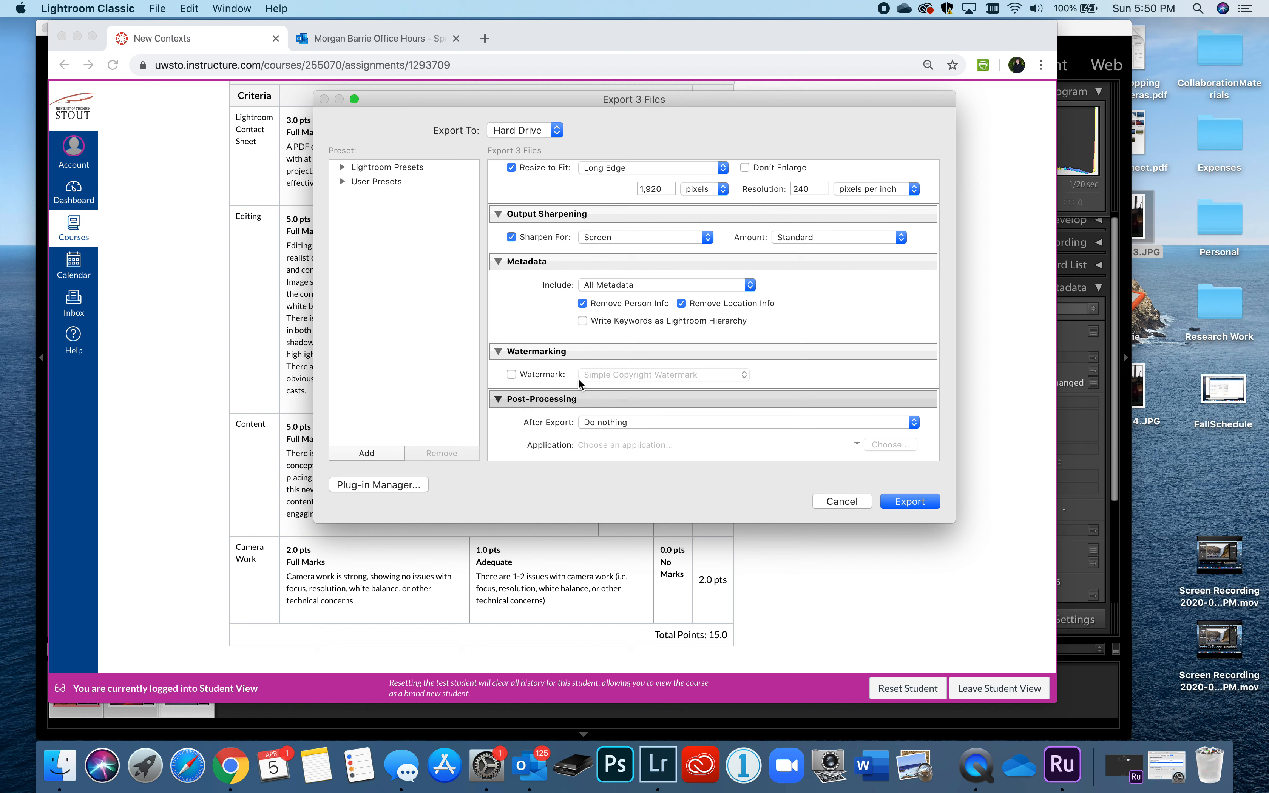
{"action": "left_click", "coordinate": [632, 422]}
{"action": "left_click", "coordinate": [634, 442]}
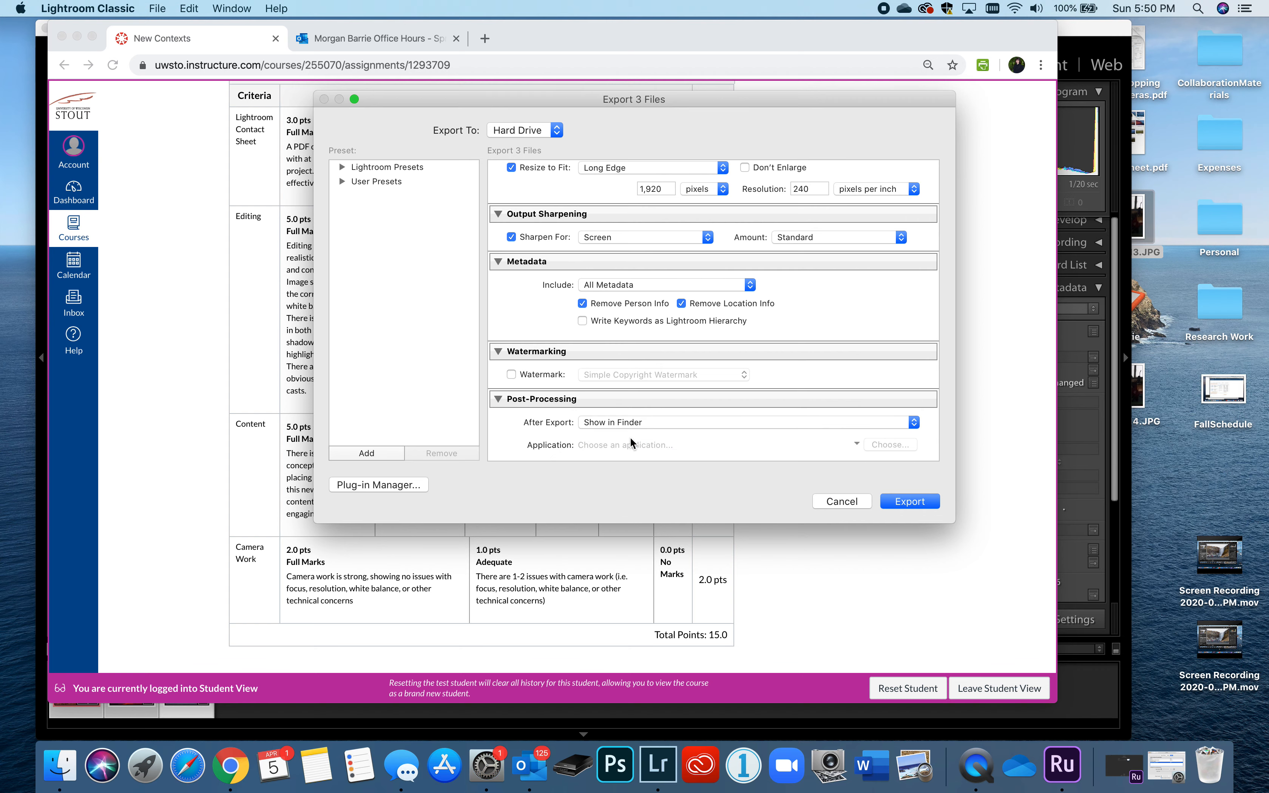
{"action": "left_click", "coordinate": [910, 502]}
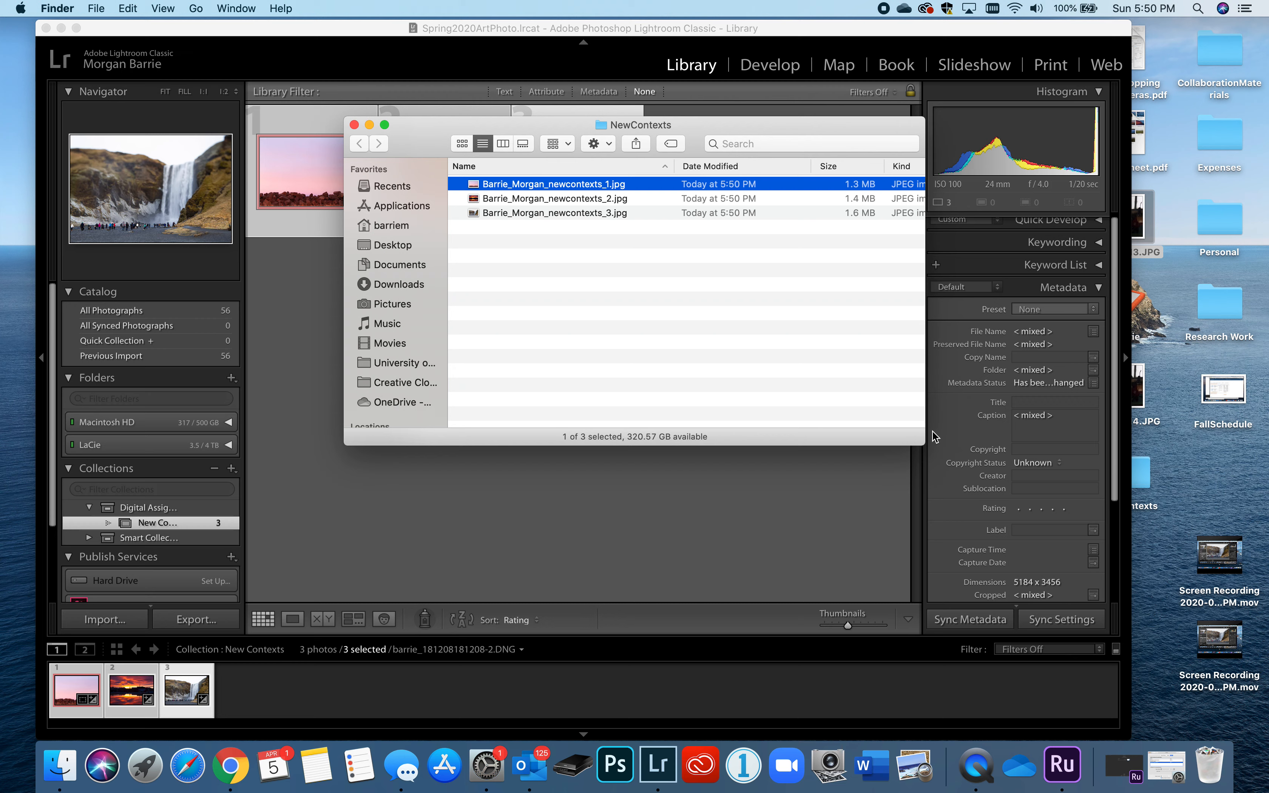
- Preview the three exported JPEGs in Finder, confirming the 1920-pixel width
{"action": "left_click_drag", "start_coordinate": [924, 440], "coordinate": [1038, 560]}
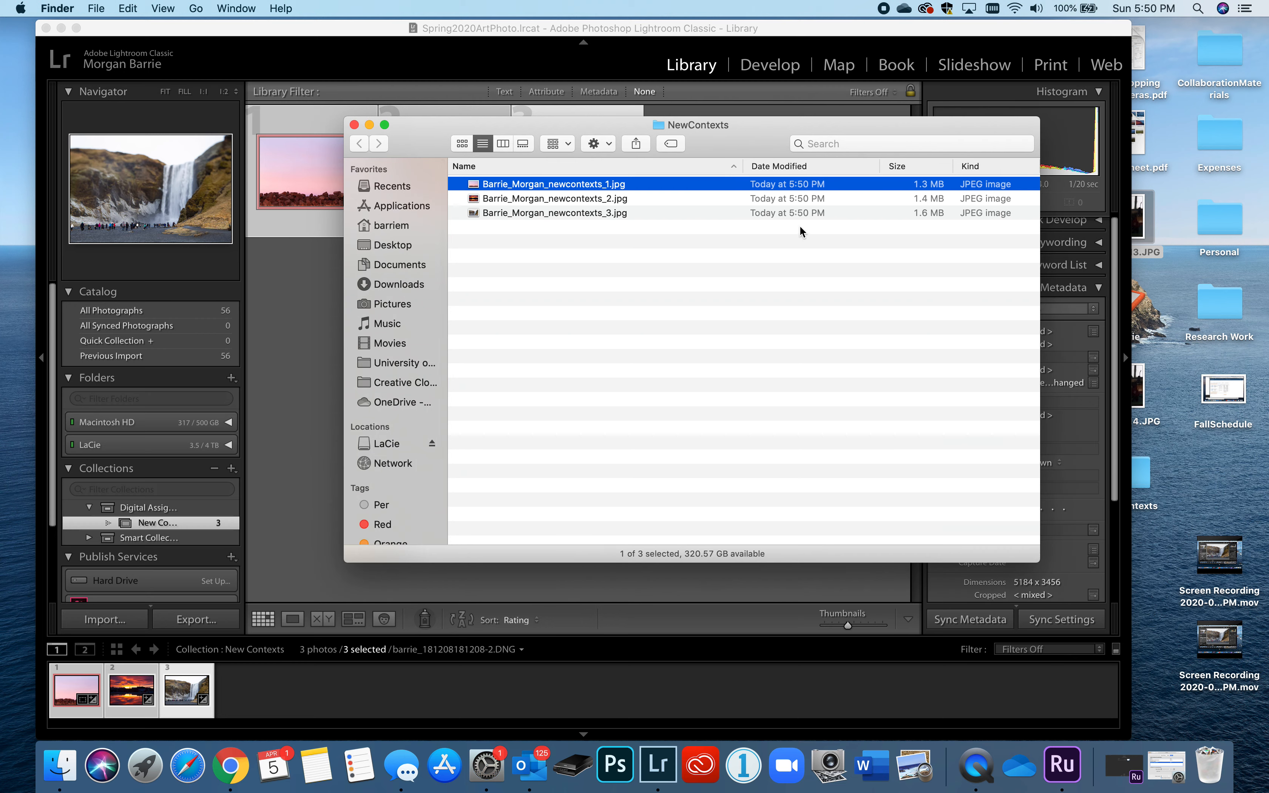
{"action": "left_click", "coordinate": [522, 143]}
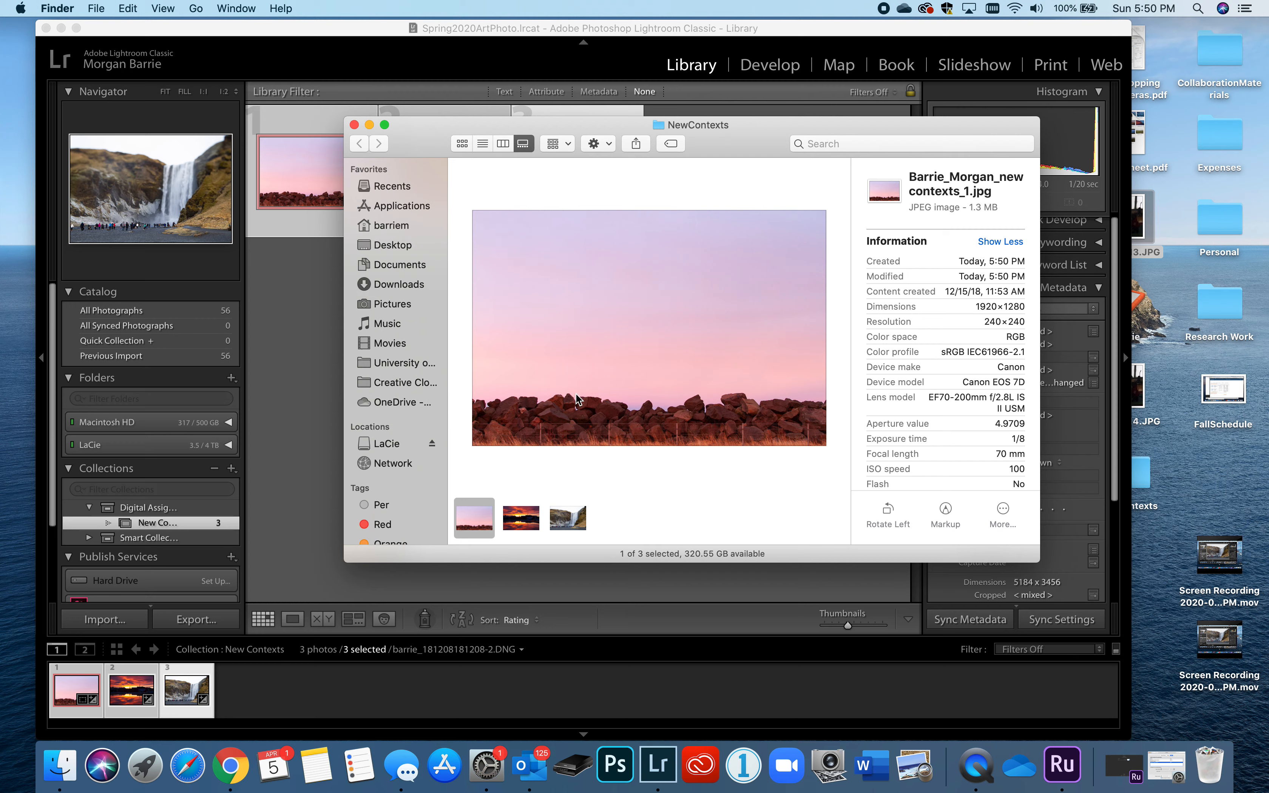
{"action": "left_click_drag", "start_coordinate": [974, 307], "coordinate": [1005, 306]}
{"action": "left_click", "coordinate": [535, 525]}
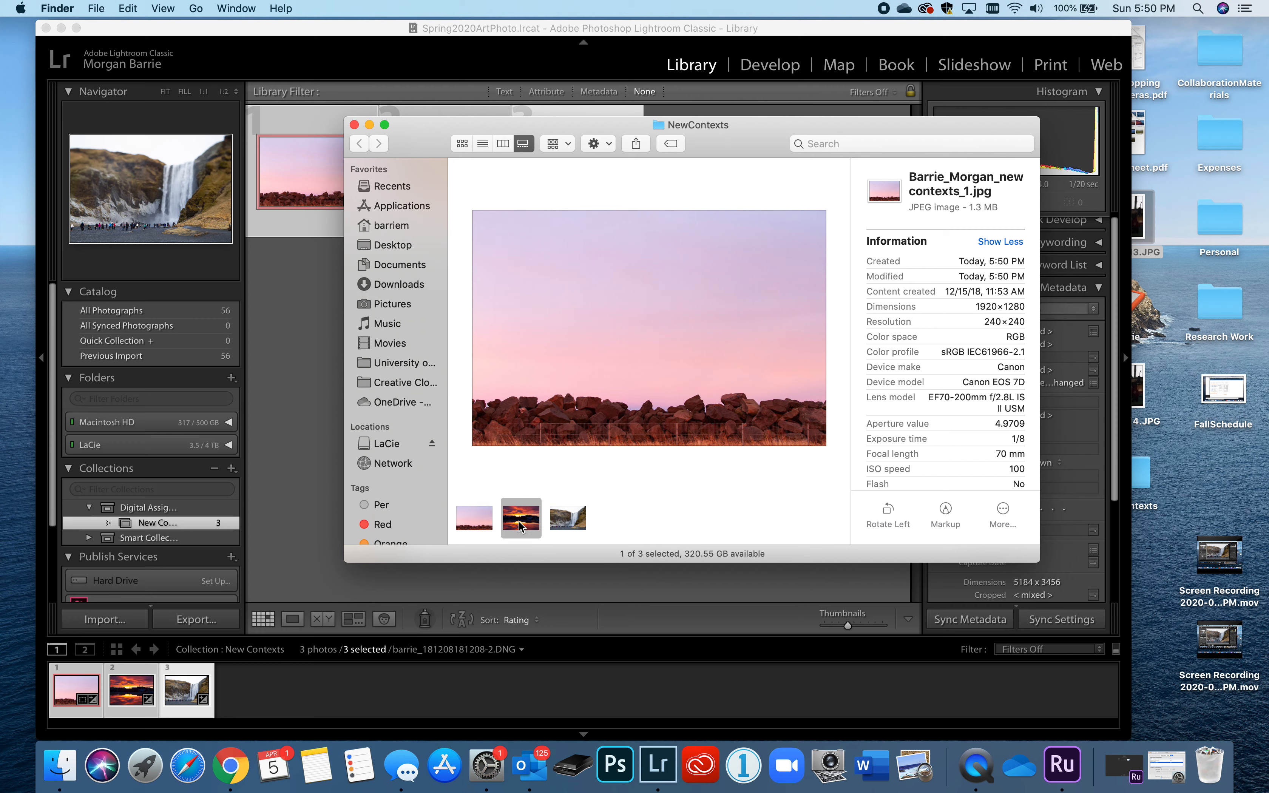
{"action": "left_click", "coordinate": [571, 522]}
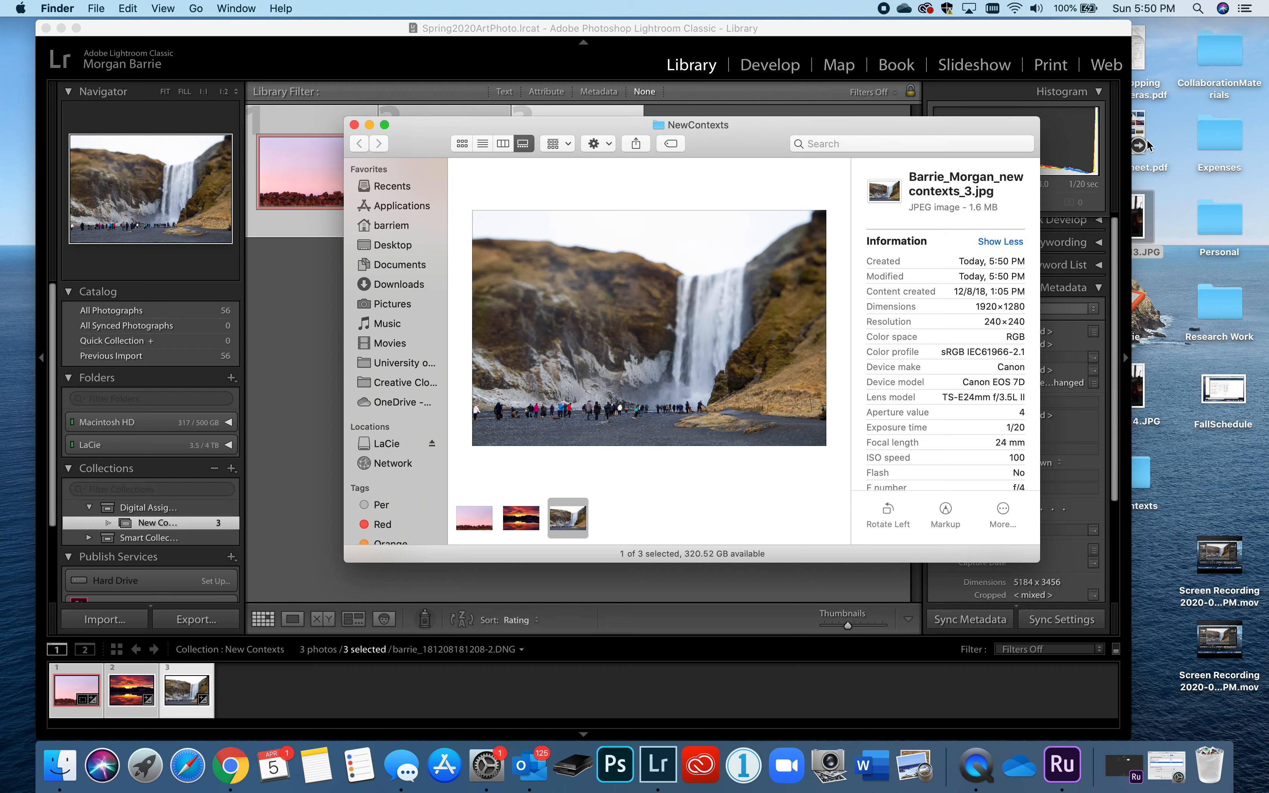
- Rename the desktop ContactSheet.pdf by prefixing the student's last name, first name and newcontext_
{"action": "left_click", "coordinate": [1145, 141]}
{"action": "left_click_drag", "start_coordinate": [1065, 44], "coordinate": [965, 45]}
{"action": "left_click", "coordinate": [1120, 169]}
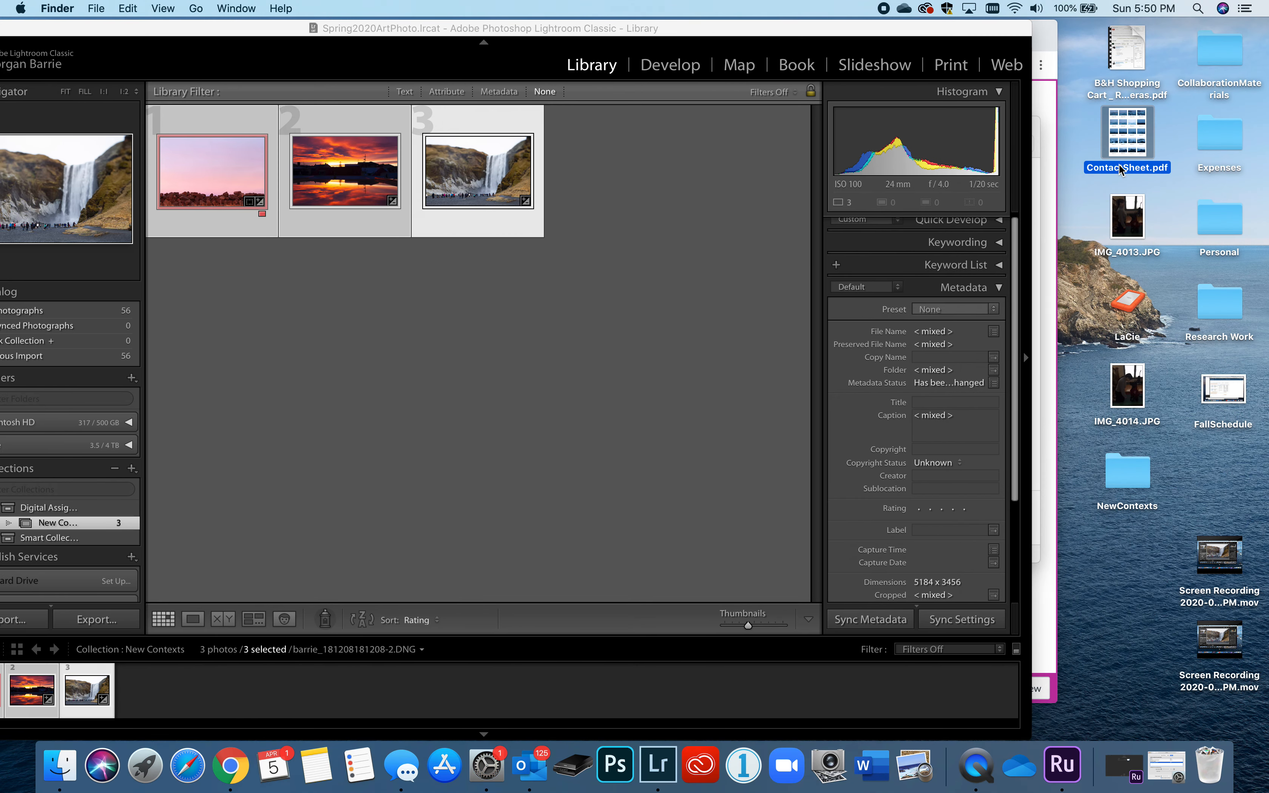
{"action": "left_click", "coordinate": [1120, 168]}
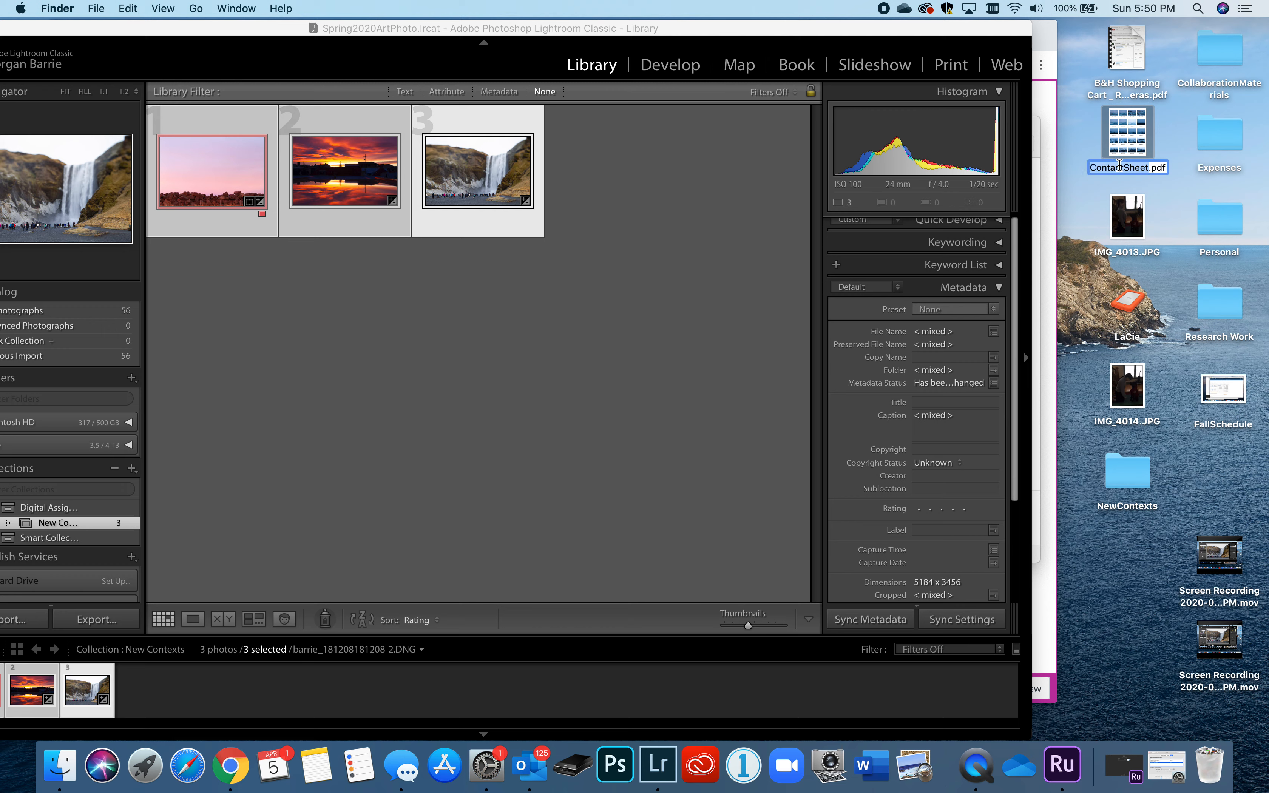
{"action": "key", "text": "Up"}
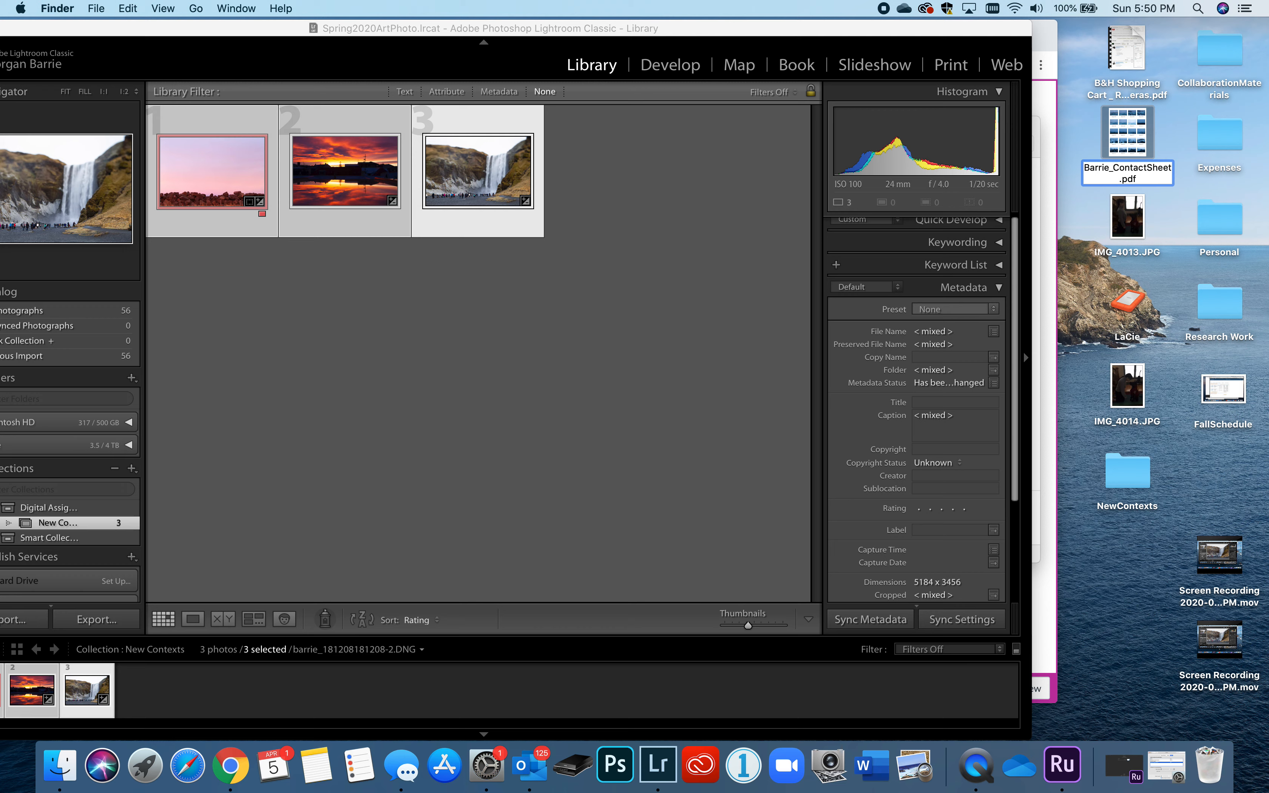
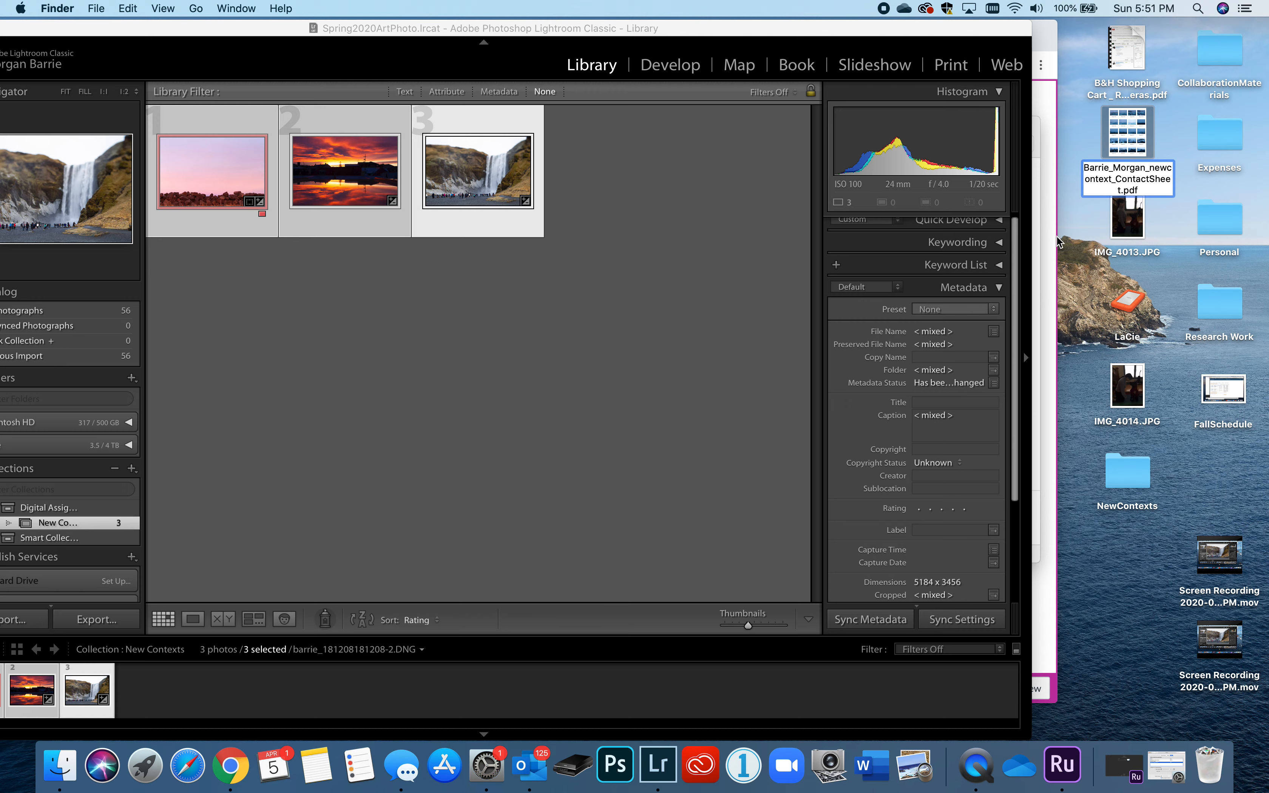
{"action": "left_click", "coordinate": [1053, 240]}
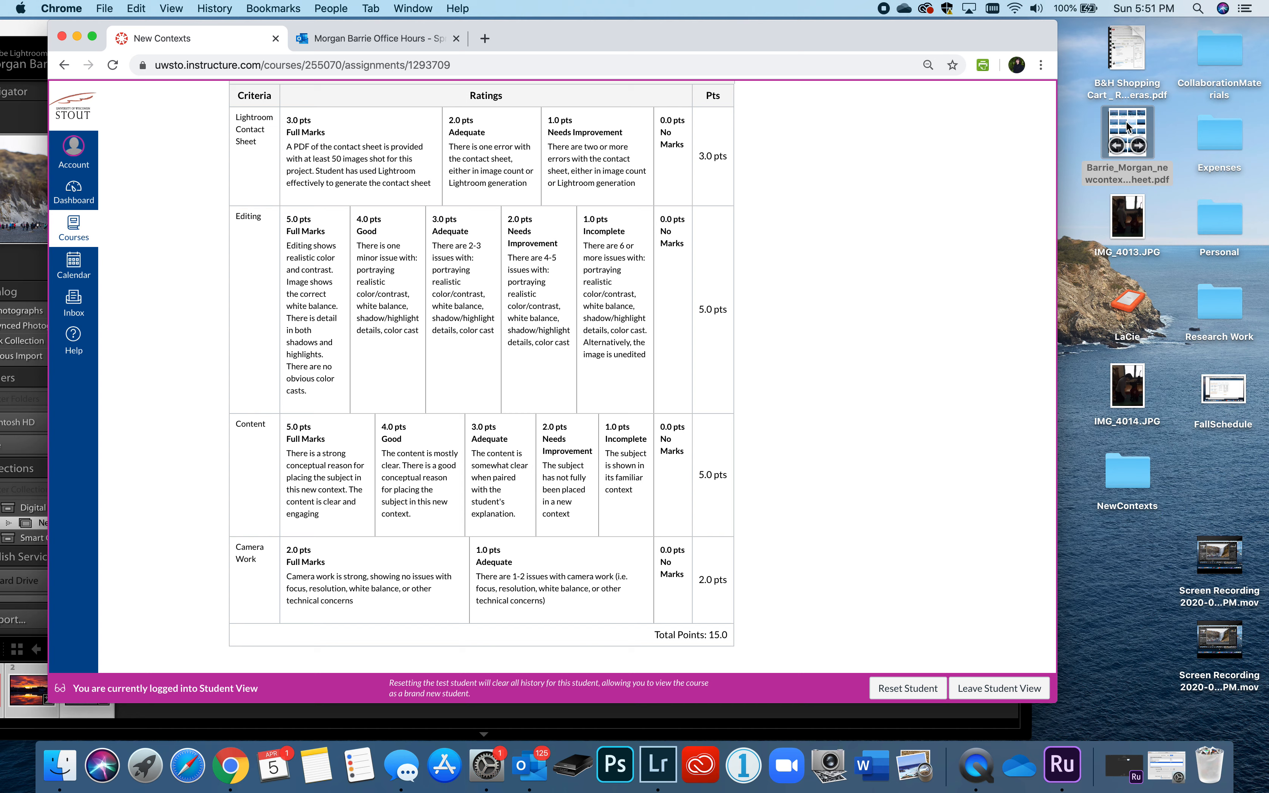
- Move the renamed contact sheet PDF into the NewContexts folder
{"action": "mouse_move", "coordinate": [1114, 129]}
{"action": "left_click", "coordinate": [1147, 124]}
{"action": "left_click_drag", "start_coordinate": [1128, 131], "coordinate": [1136, 468]}
- Open the New Contexts assignment's file-upload submission form in Canvas
{"action": "scroll", "coordinate": [774, 458], "scroll_direction": "up", "scroll_amount": 10}
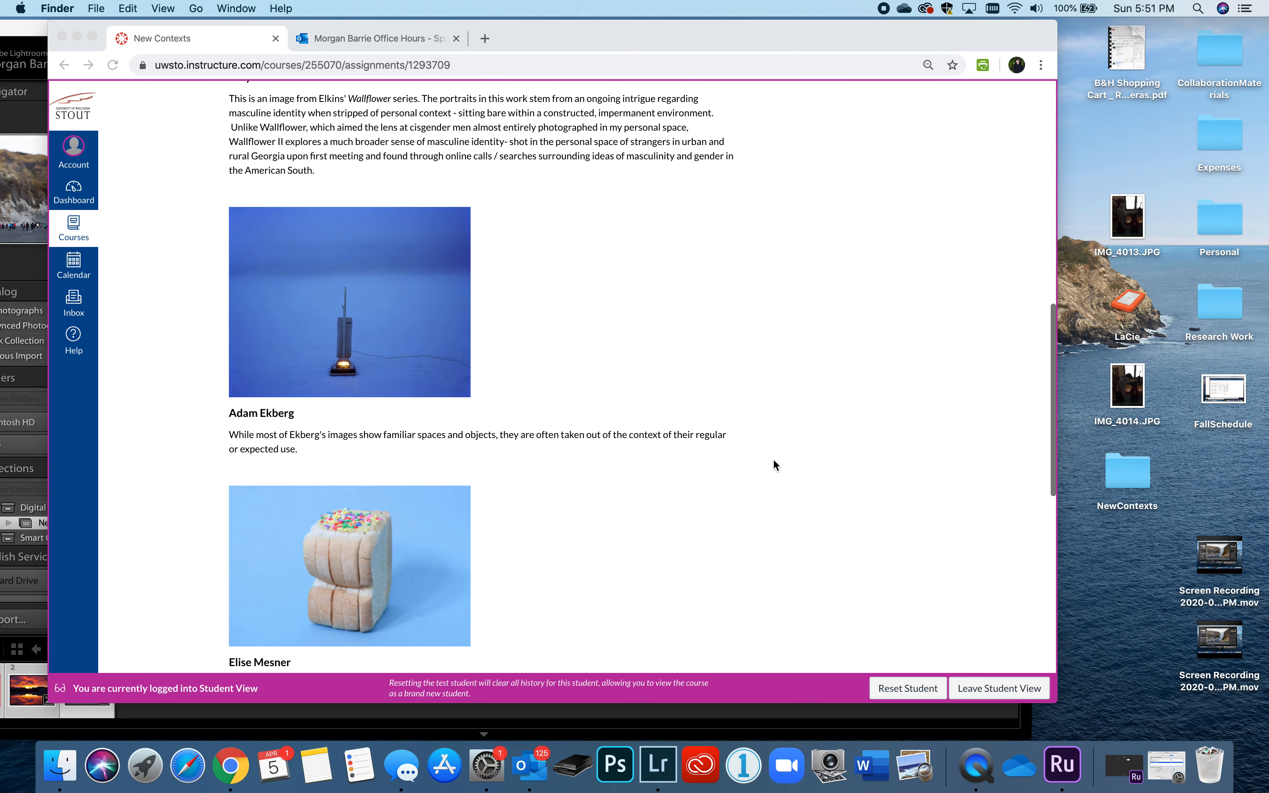
{"action": "scroll", "coordinate": [774, 458], "scroll_direction": "up", "scroll_amount": 15}
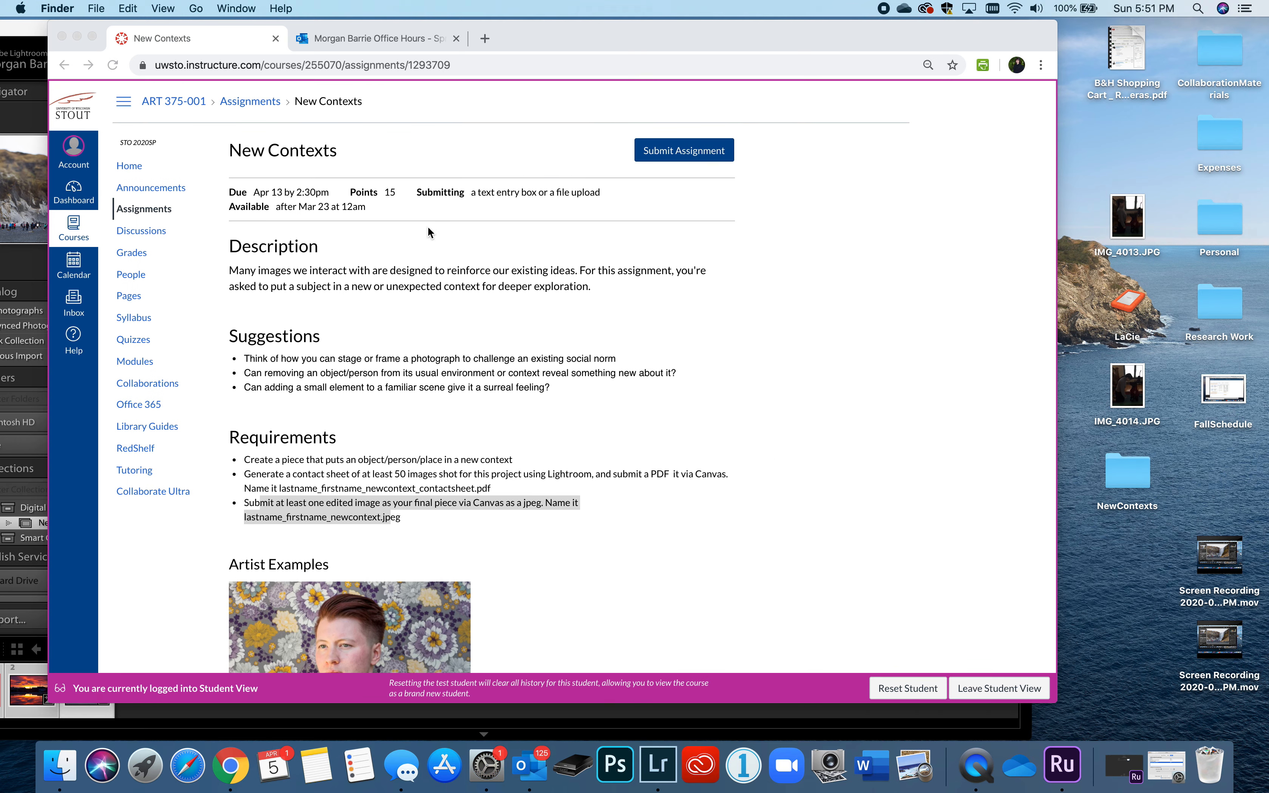
{"action": "left_click", "coordinate": [680, 152]}
{"action": "left_click", "coordinate": [675, 150]}
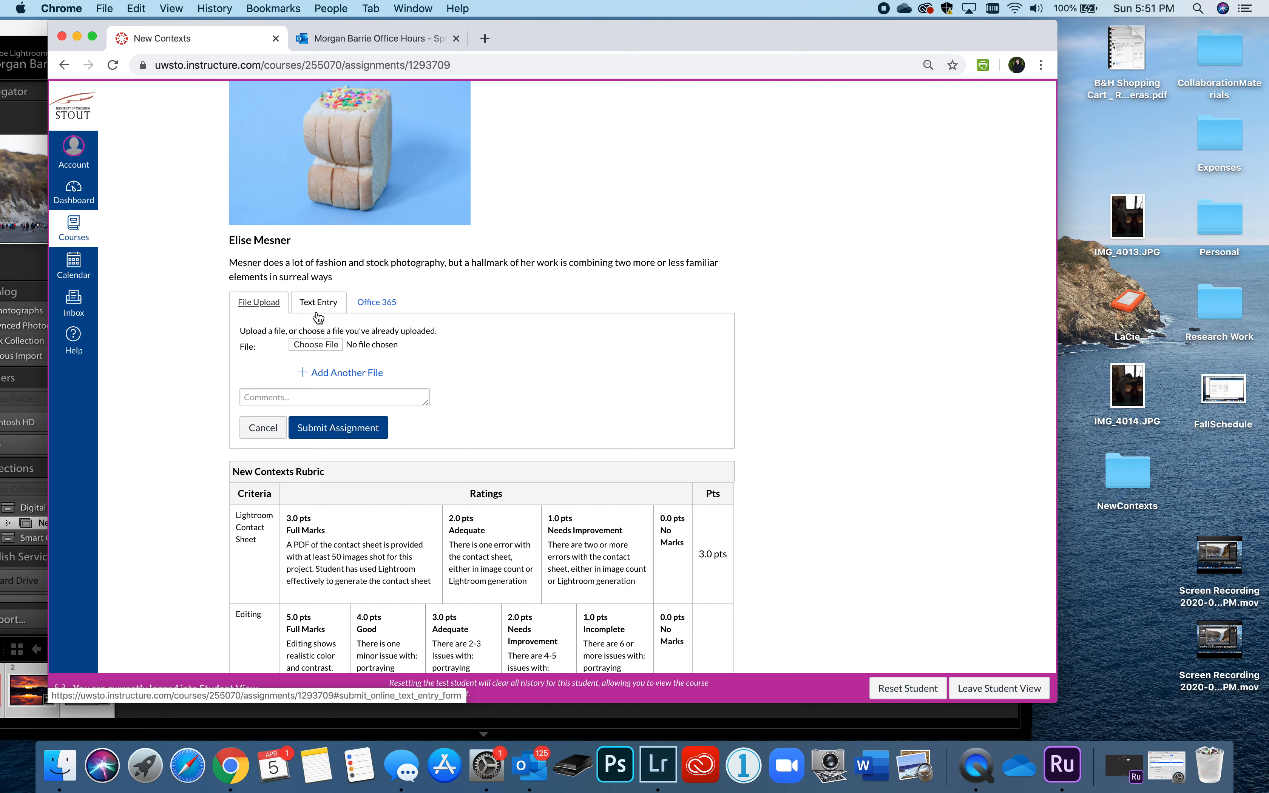
- Attach the renamed contact sheet PDF from the NewContexts folder
{"action": "left_click", "coordinate": [322, 344]}
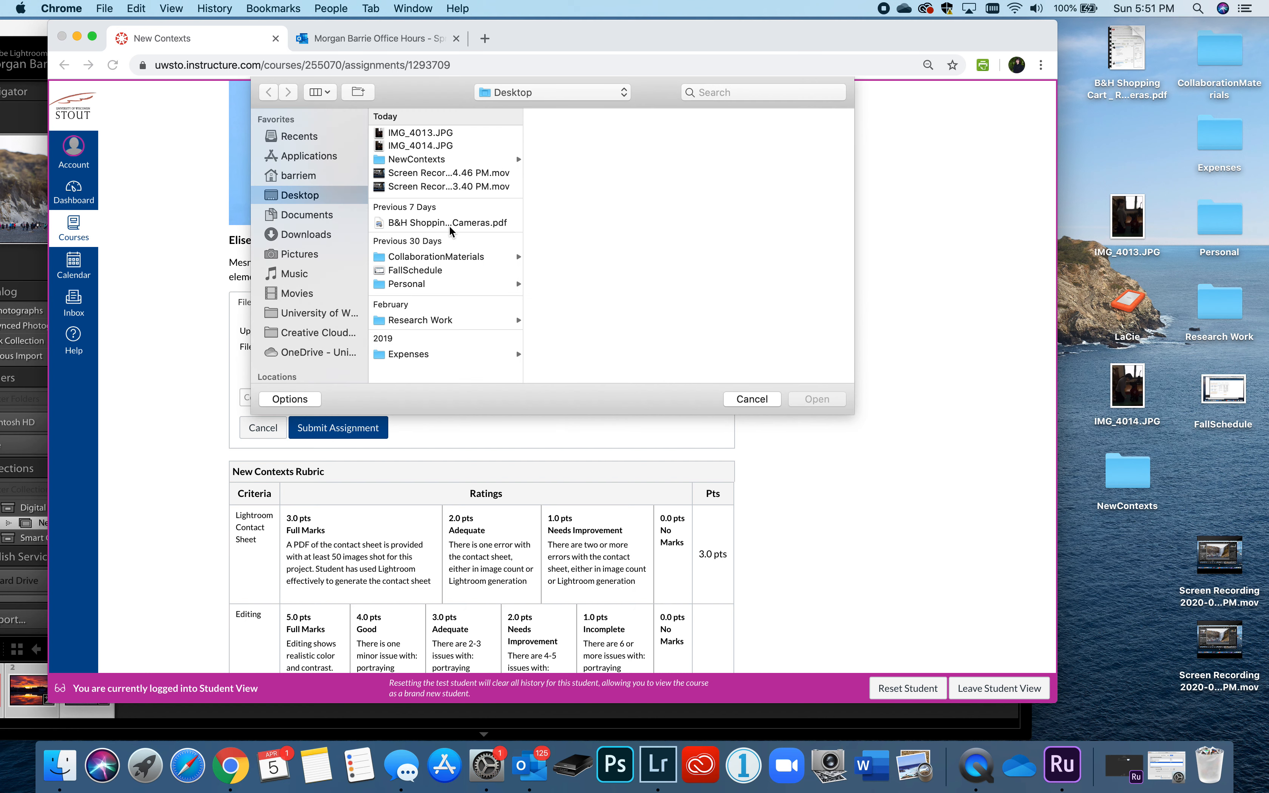
{"action": "left_click", "coordinate": [432, 160]}
{"action": "left_click", "coordinate": [598, 133]}
{"action": "left_click", "coordinate": [817, 400]}
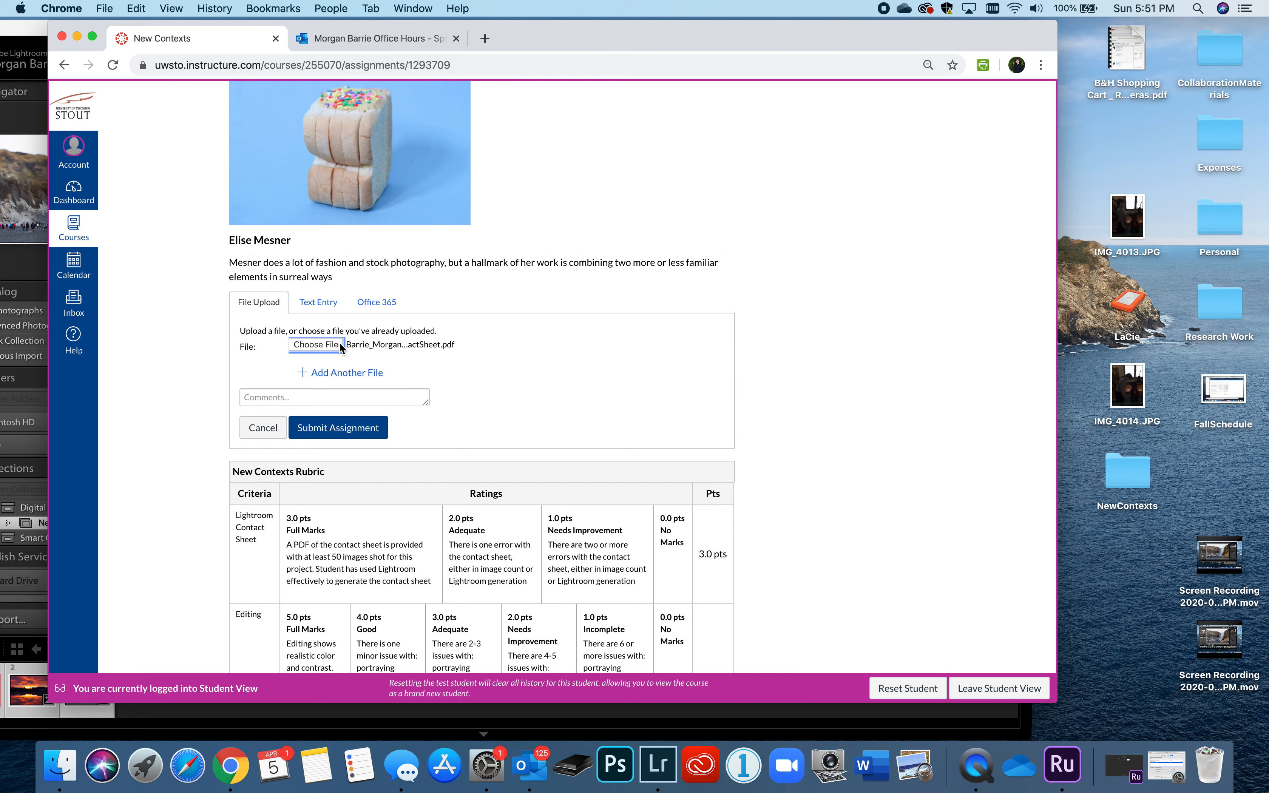
- Add the first newcontexts JPEG as a second file and submit the assignment
{"action": "left_click", "coordinate": [341, 373]}
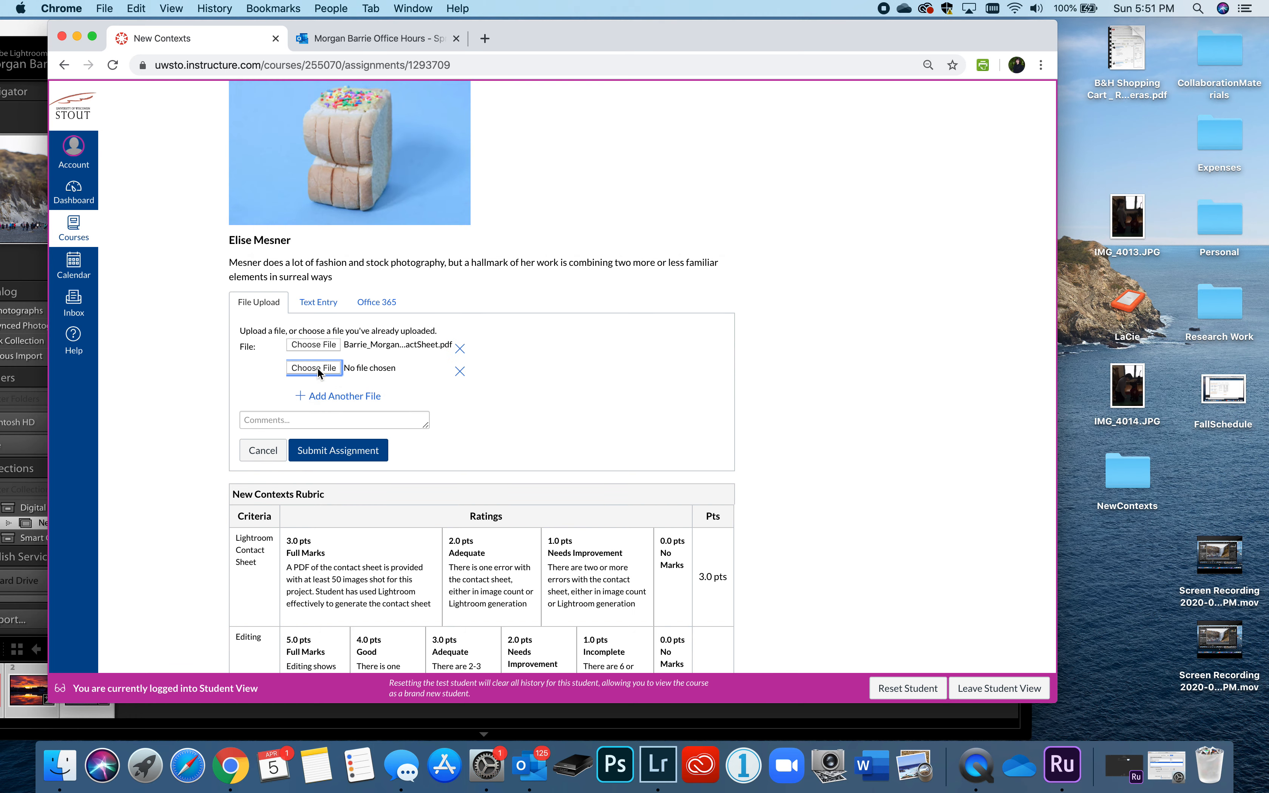
{"action": "left_click", "coordinate": [318, 367]}
{"action": "left_click", "coordinate": [446, 147]}
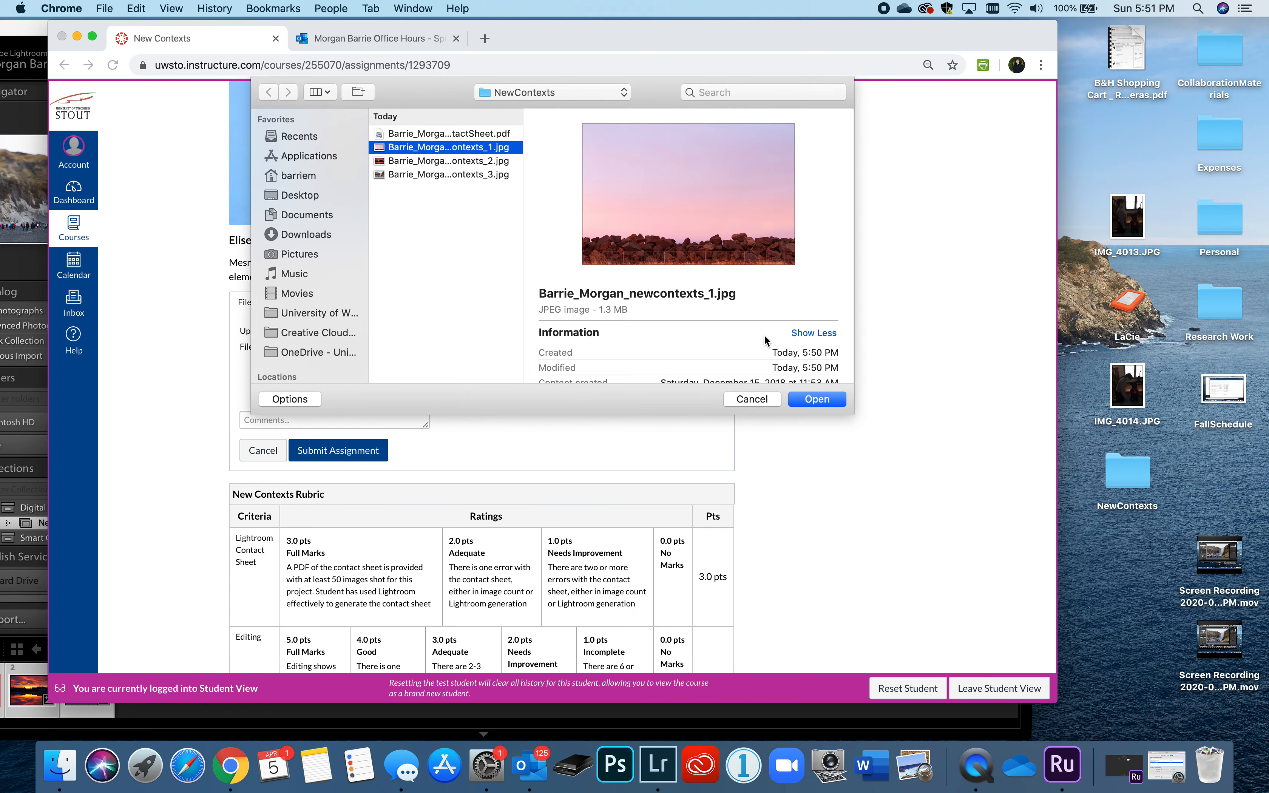
{"action": "left_click", "coordinate": [812, 399]}
{"action": "left_click", "coordinate": [341, 451]}
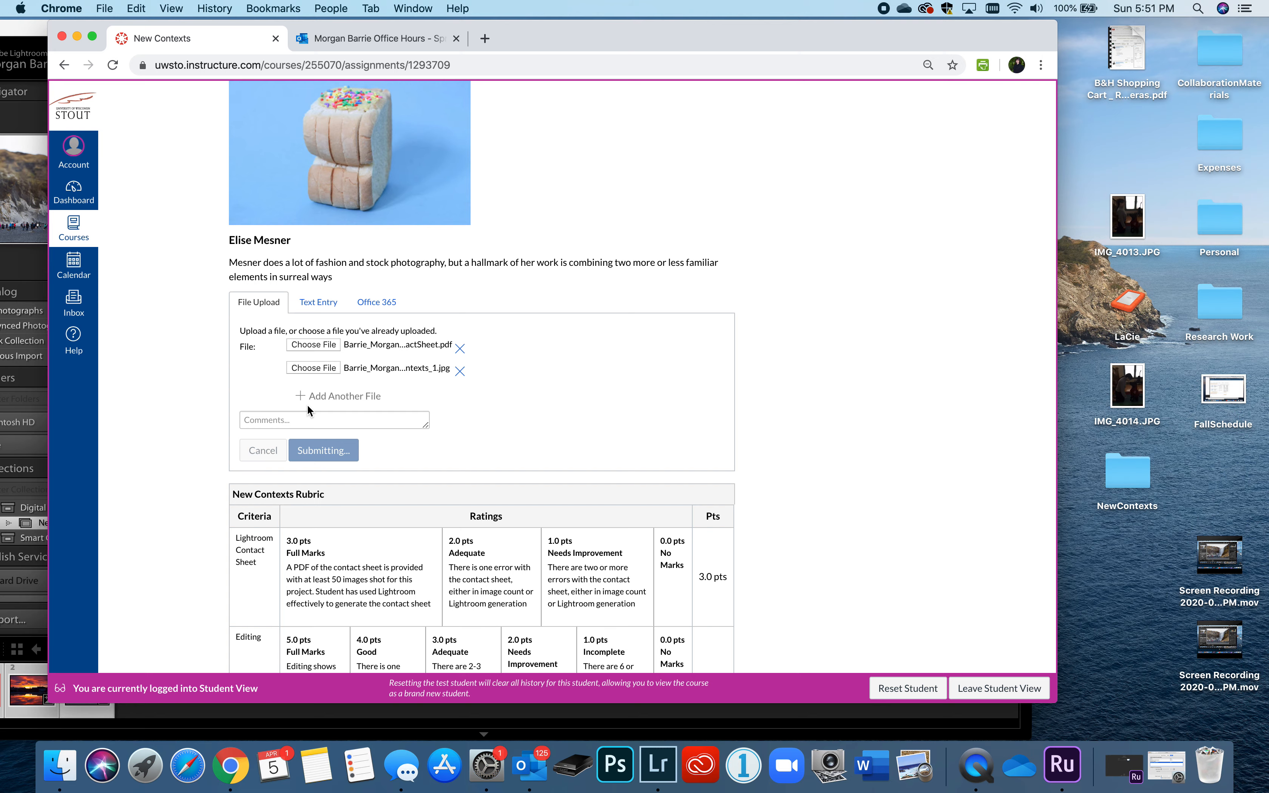
{"action": "scroll", "coordinate": [307, 404], "scroll_direction": "down", "scroll_amount": 10}
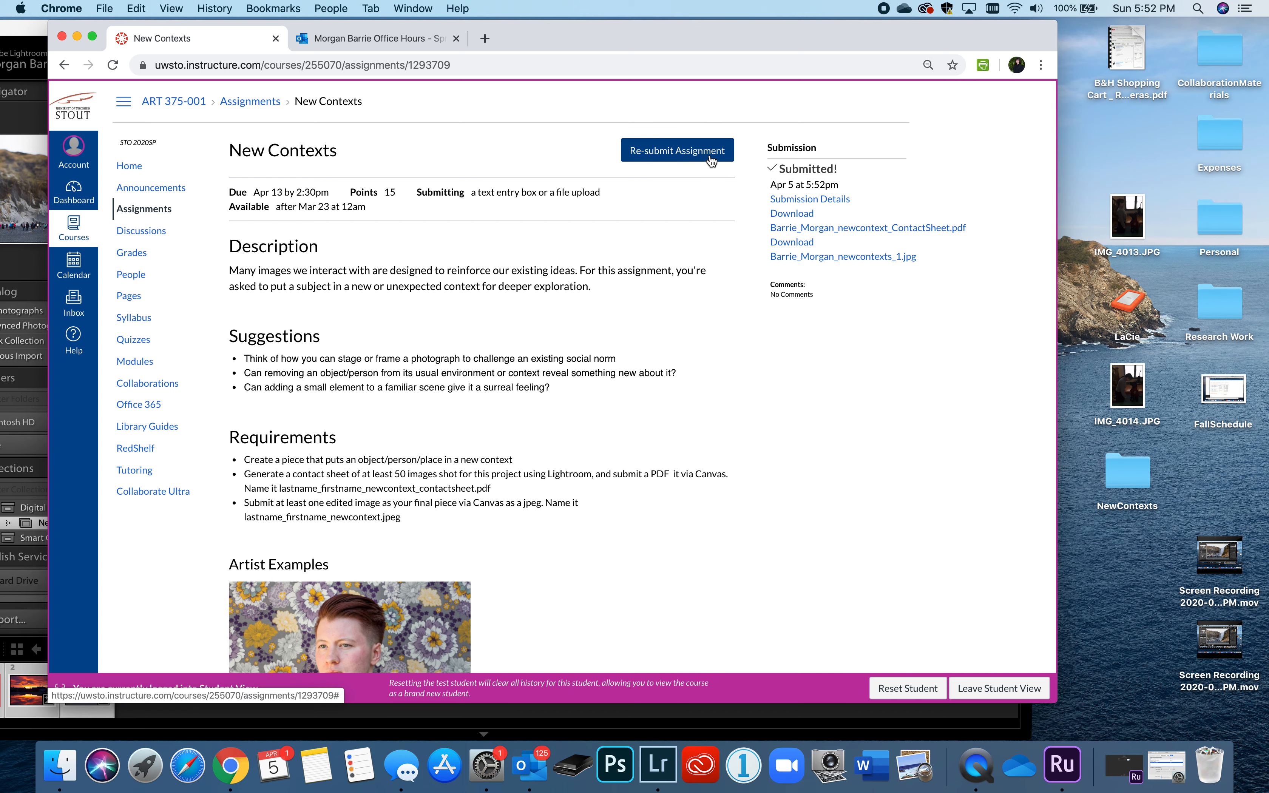
- Start a resubmission and attach the second New Contexts JPEG (_2.jpg) from NewContexts
{"action": "left_click", "coordinate": [666, 152]}
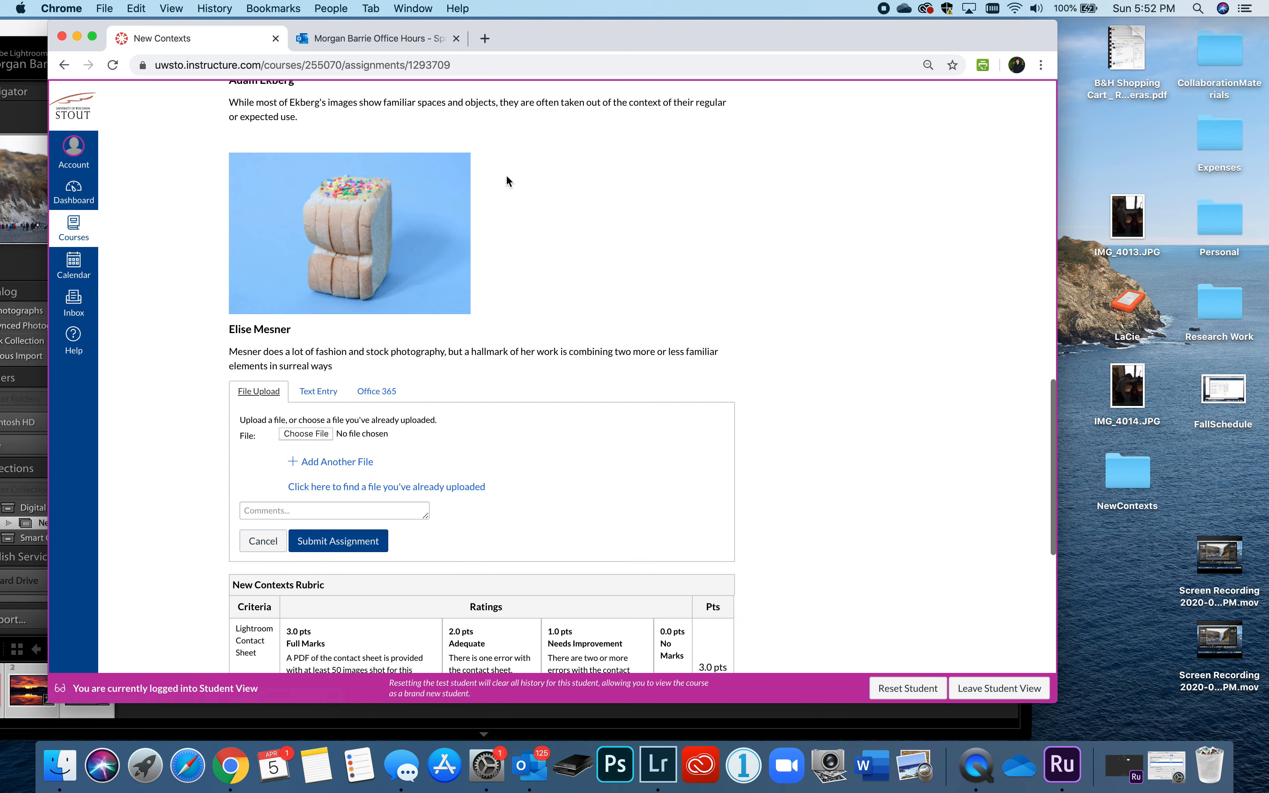
{"action": "left_click", "coordinate": [327, 464]}
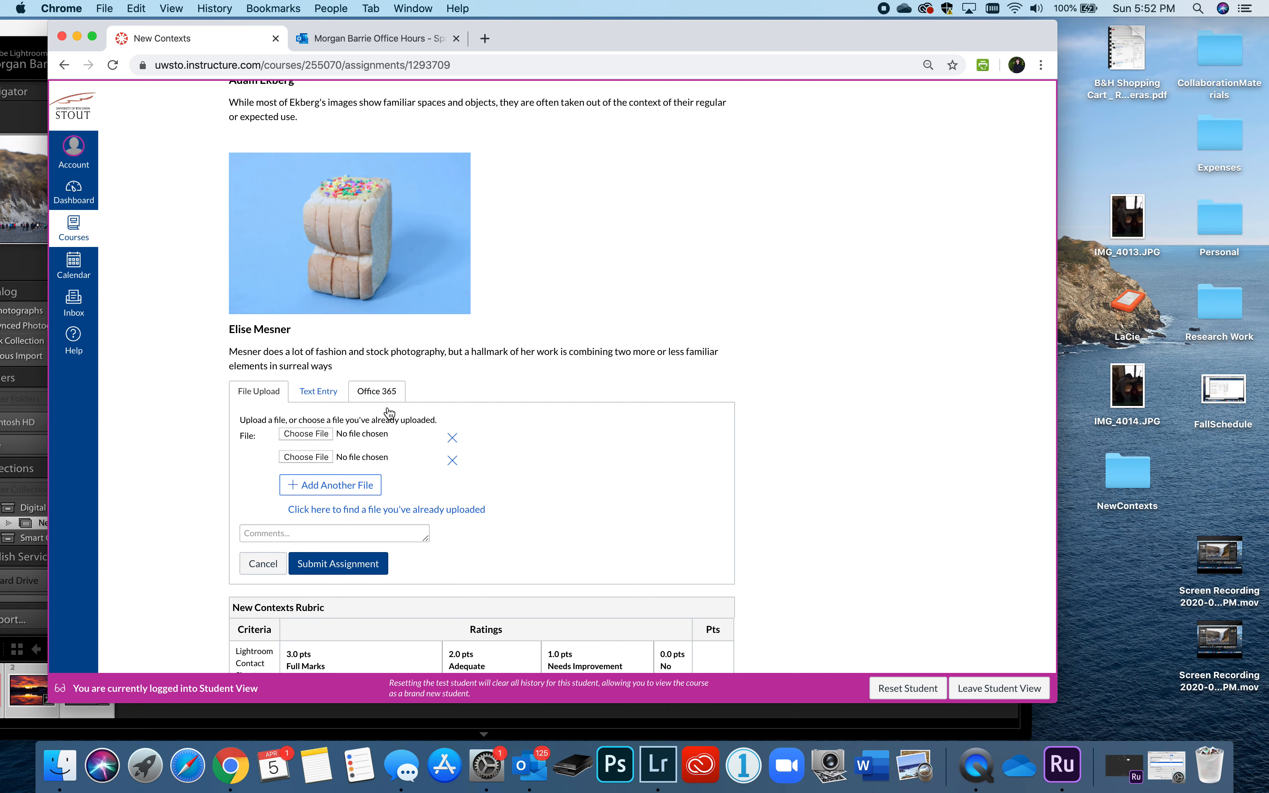
{"action": "left_click", "coordinate": [322, 435]}
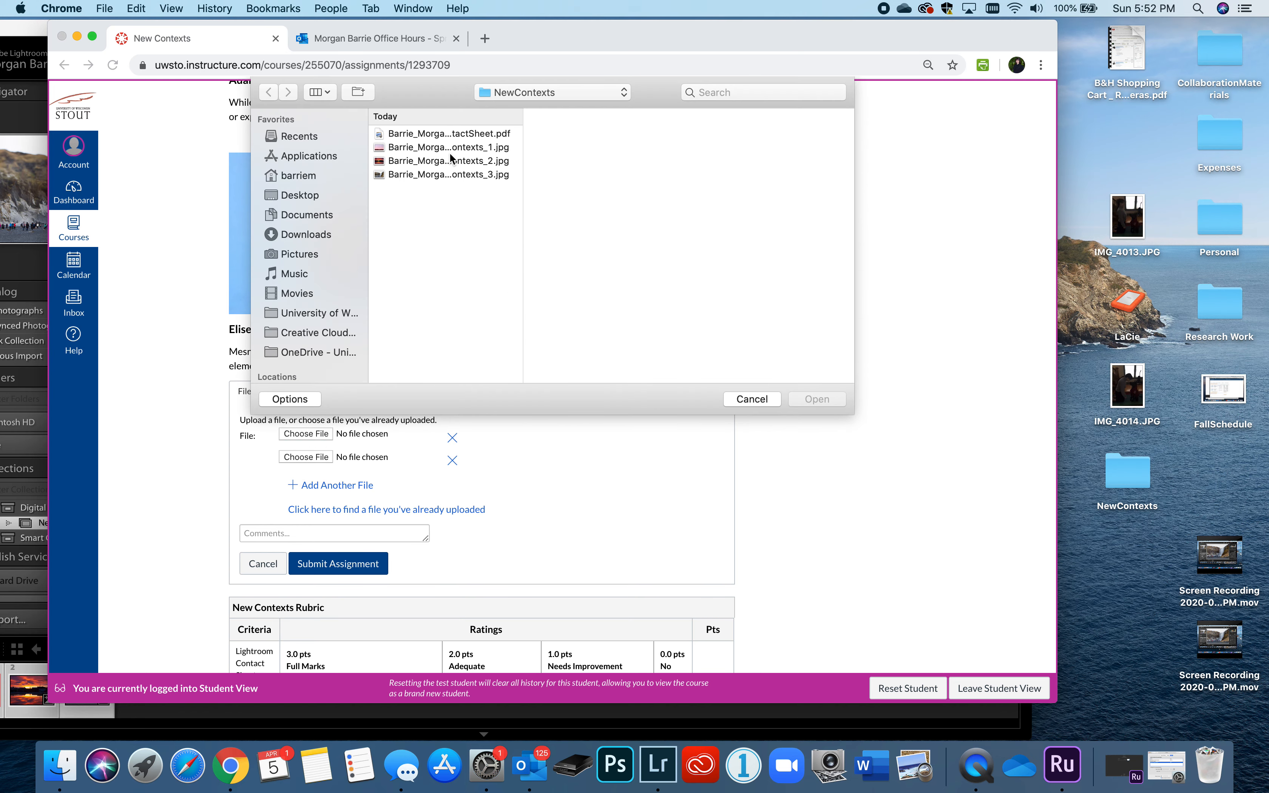
{"action": "left_click", "coordinate": [448, 160]}
{"action": "left_click", "coordinate": [820, 398]}
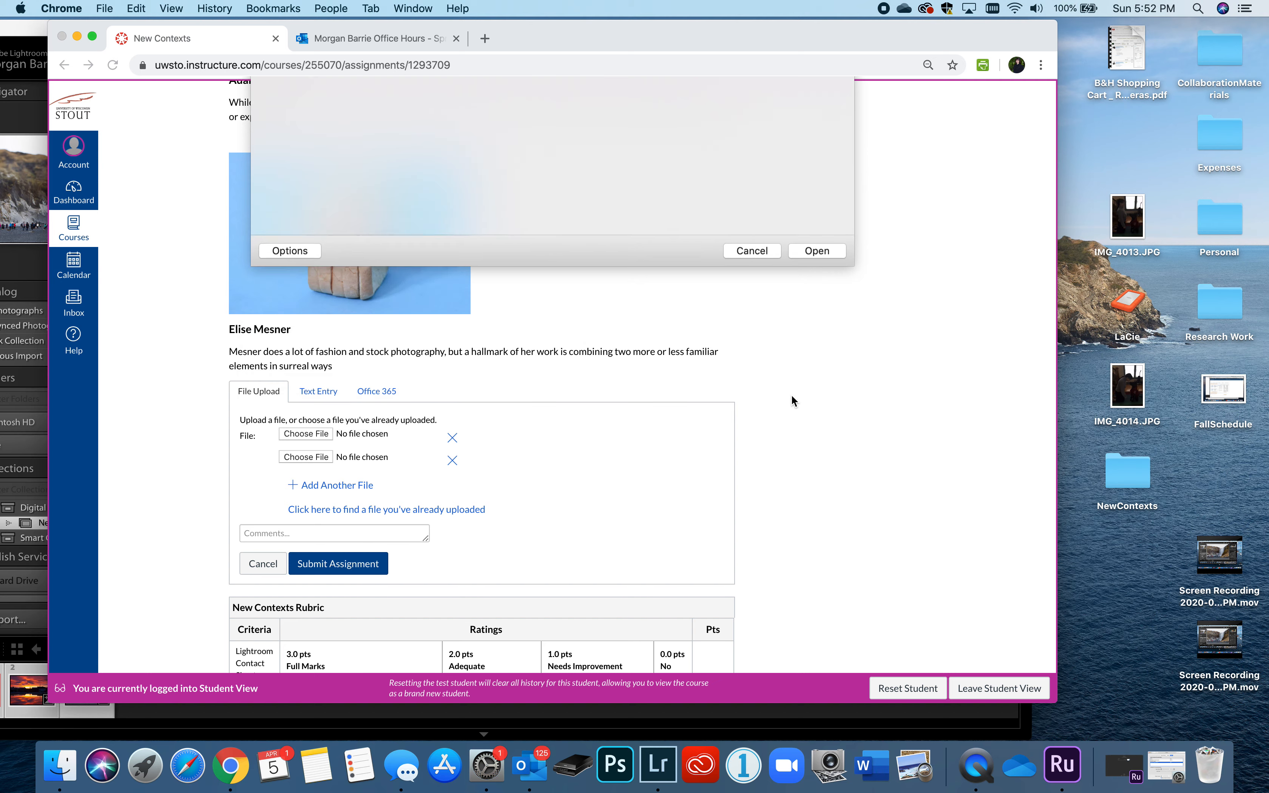
- Attach the third New Contexts JPEG (_3.jpg), submit the assignment, and reload the page
{"action": "left_click", "coordinate": [308, 458]}
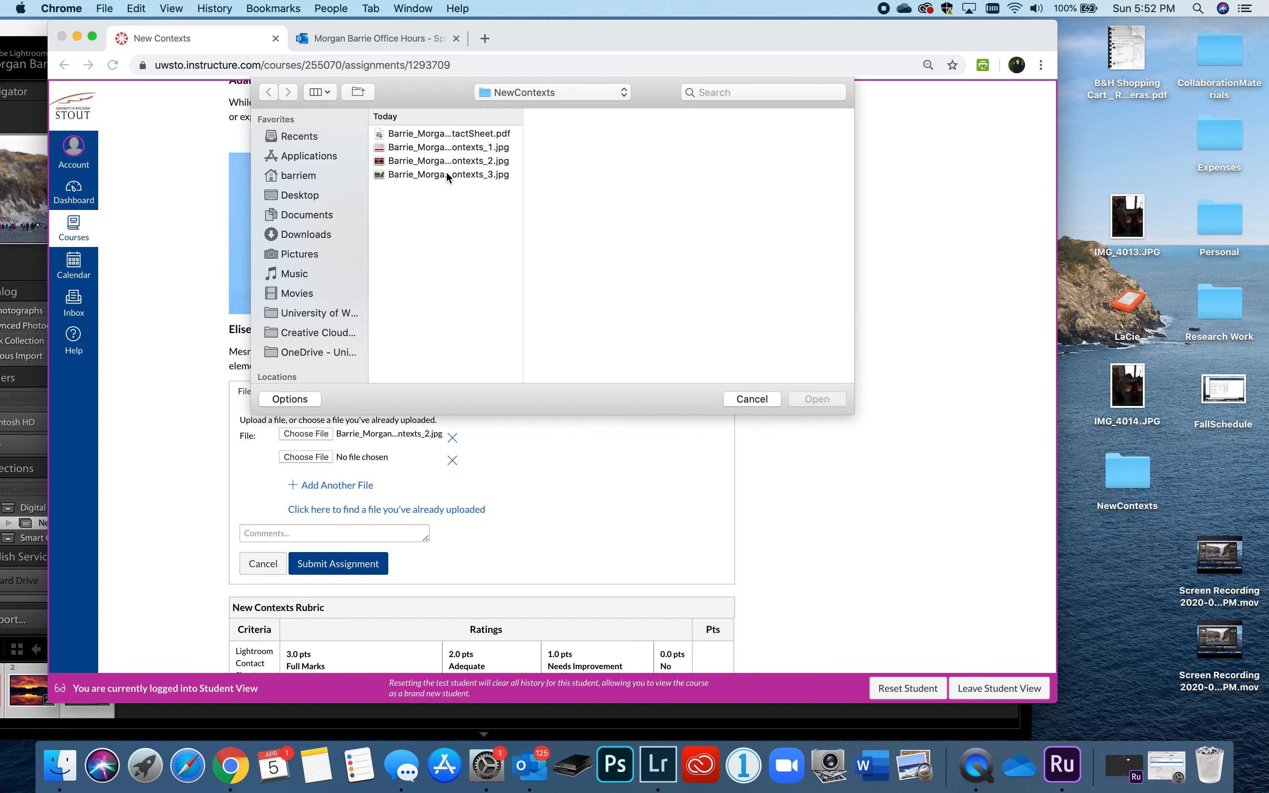
{"action": "left_click", "coordinate": [447, 174]}
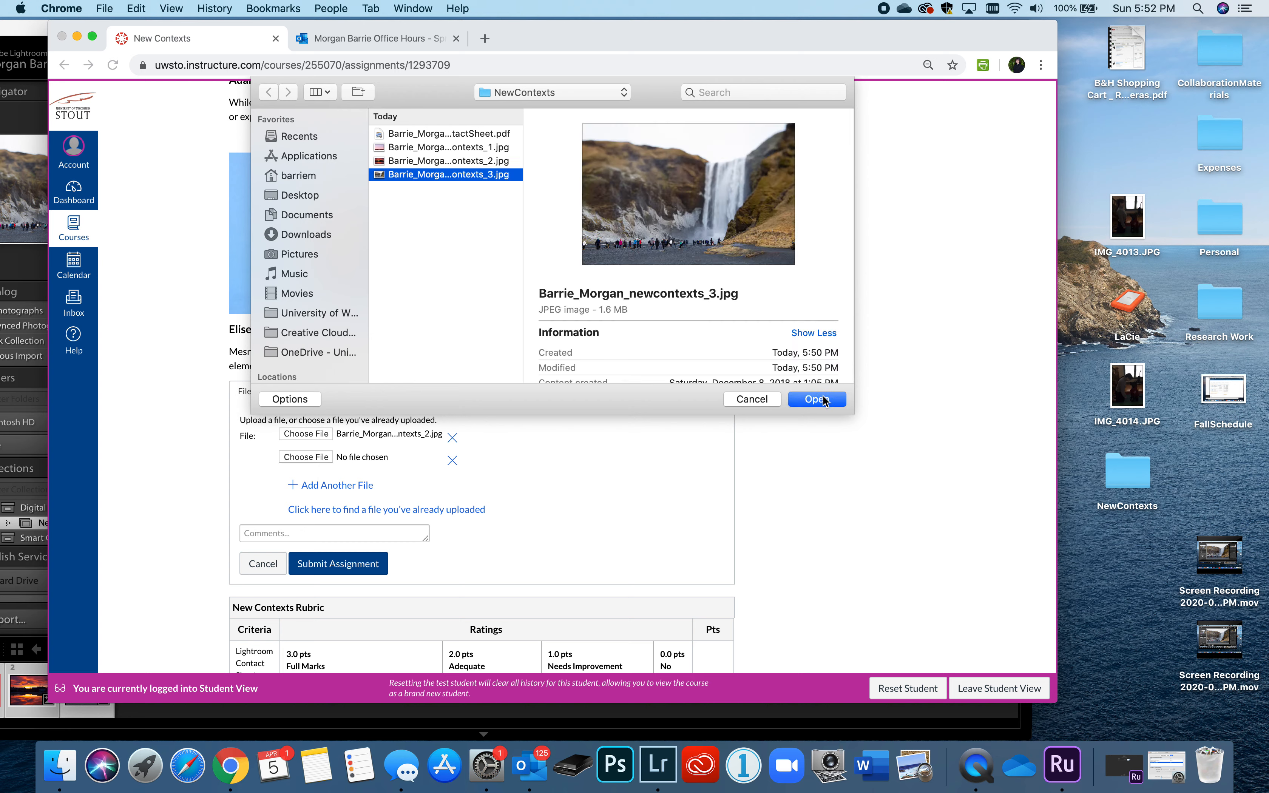
{"action": "left_click", "coordinate": [823, 400]}
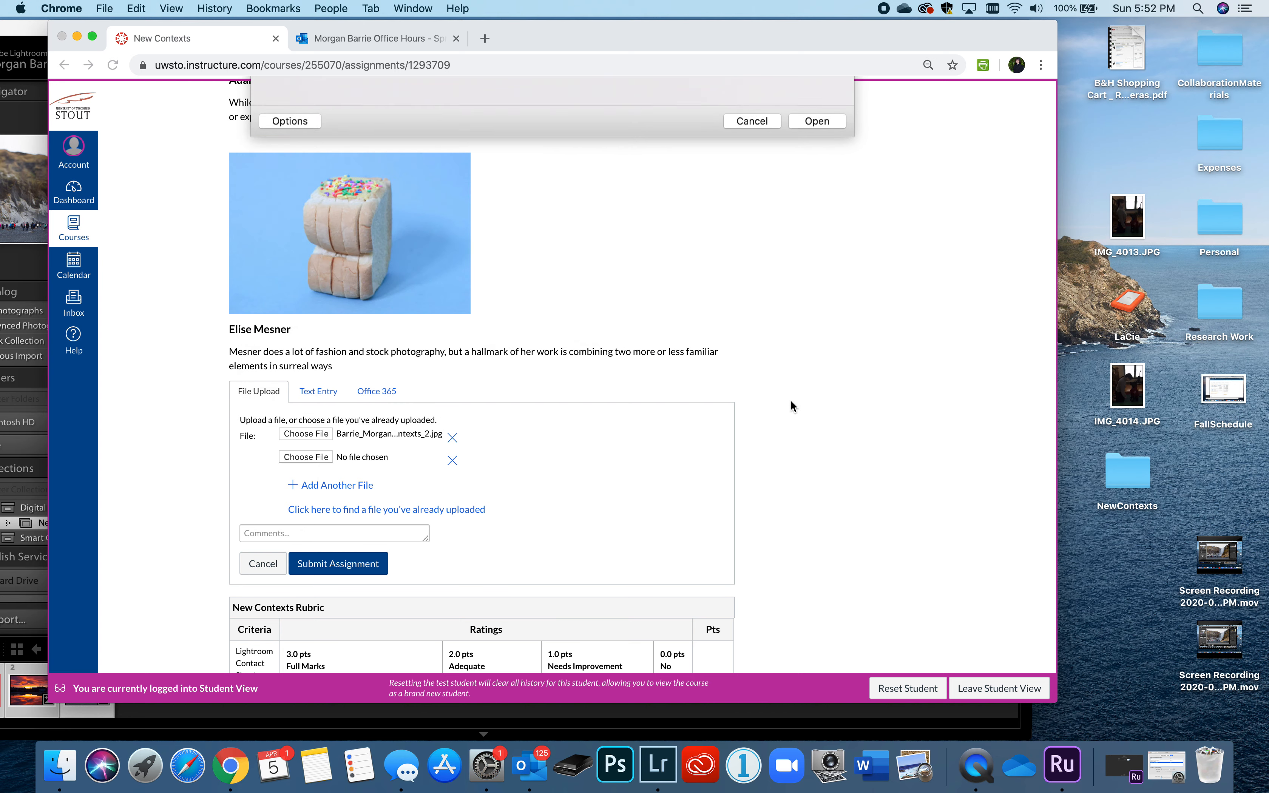
{"action": "left_click", "coordinate": [374, 571]}
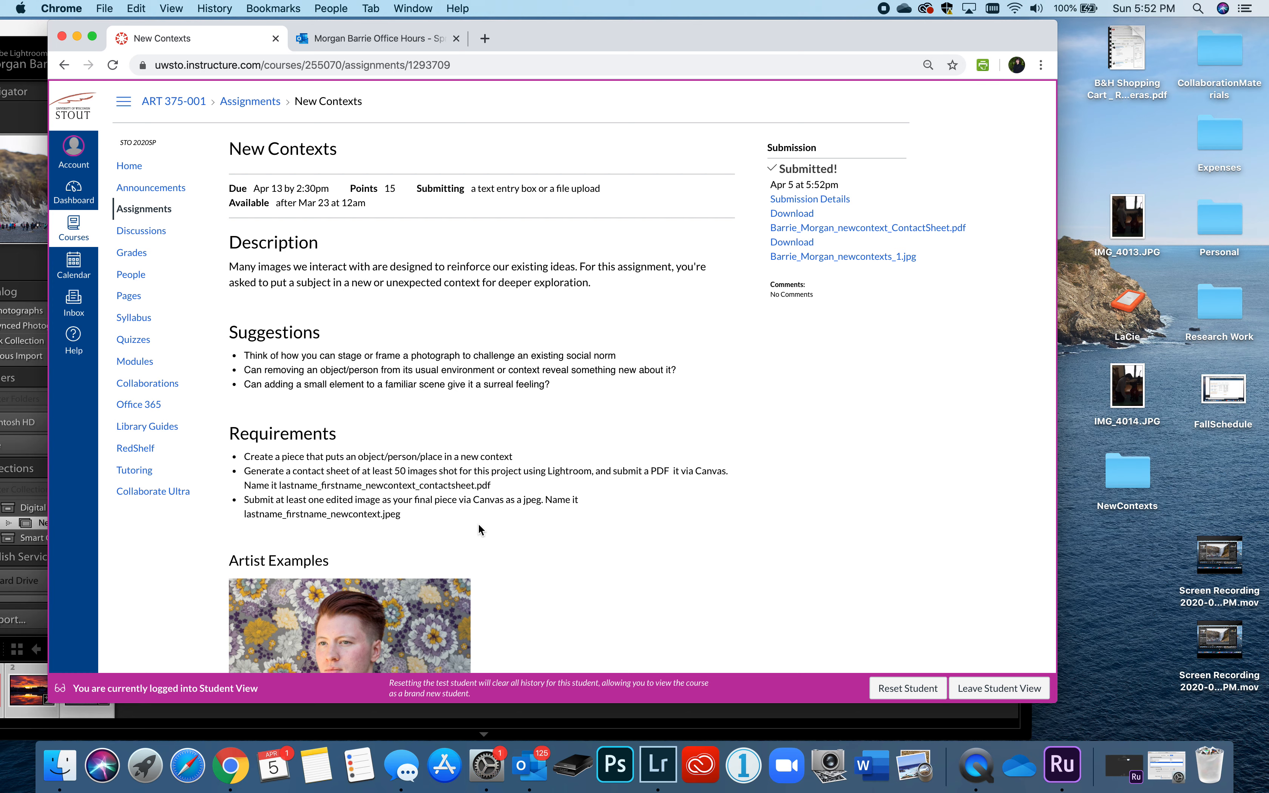
{"action": "key", "text": "super+r"}
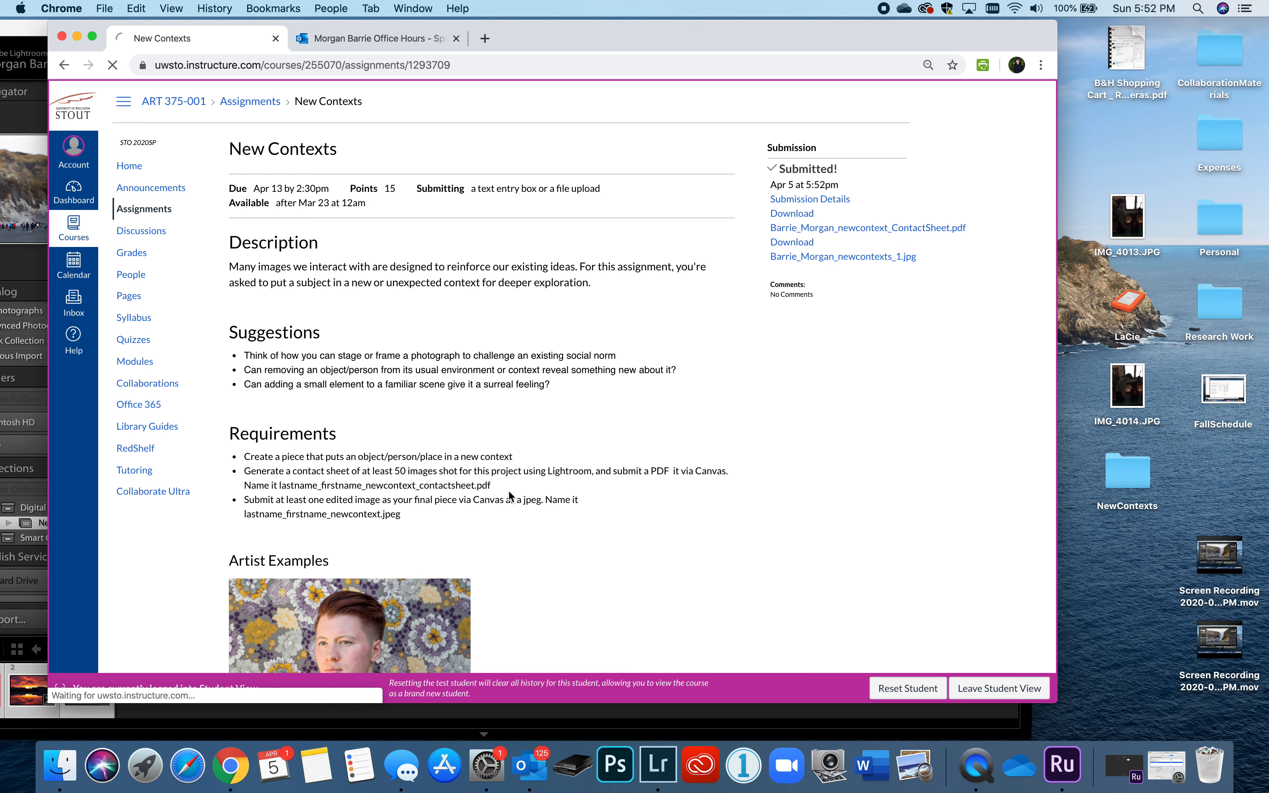